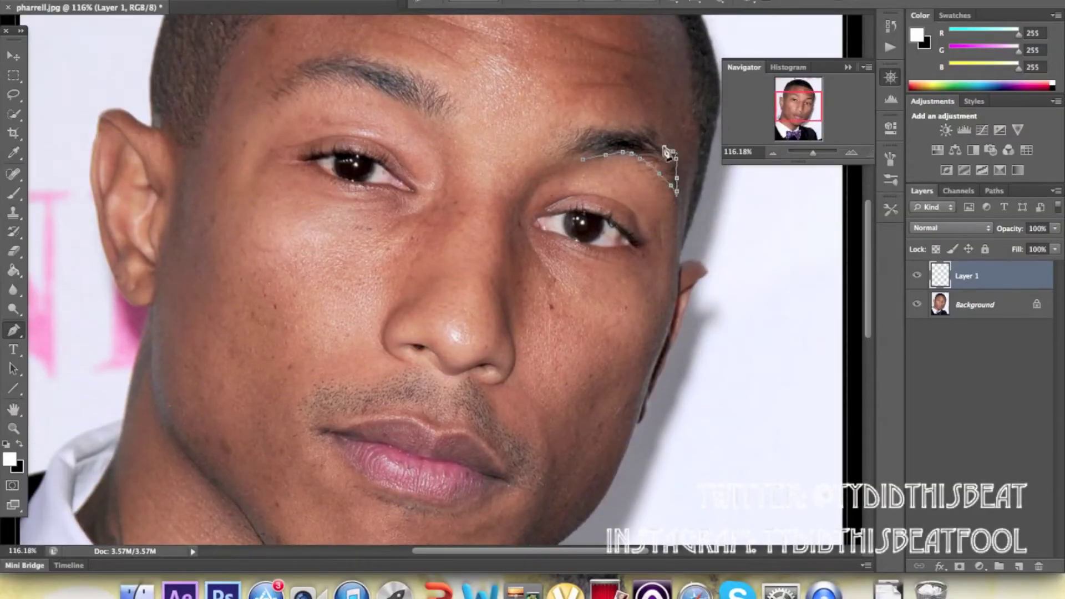
Fill both eyebrow outlines solid black on Layer 1
{"action": "left_click_drag", "start_coordinate": [667, 151], "coordinate": [589, 134]}
{"action": "right_click", "coordinate": [581, 167]}
{"action": "key", "text": "x"}
{"action": "right_click", "coordinate": [560, 114]}
{"action": "left_click", "coordinate": [577, 203]}
{"action": "key", "text": "Return"}
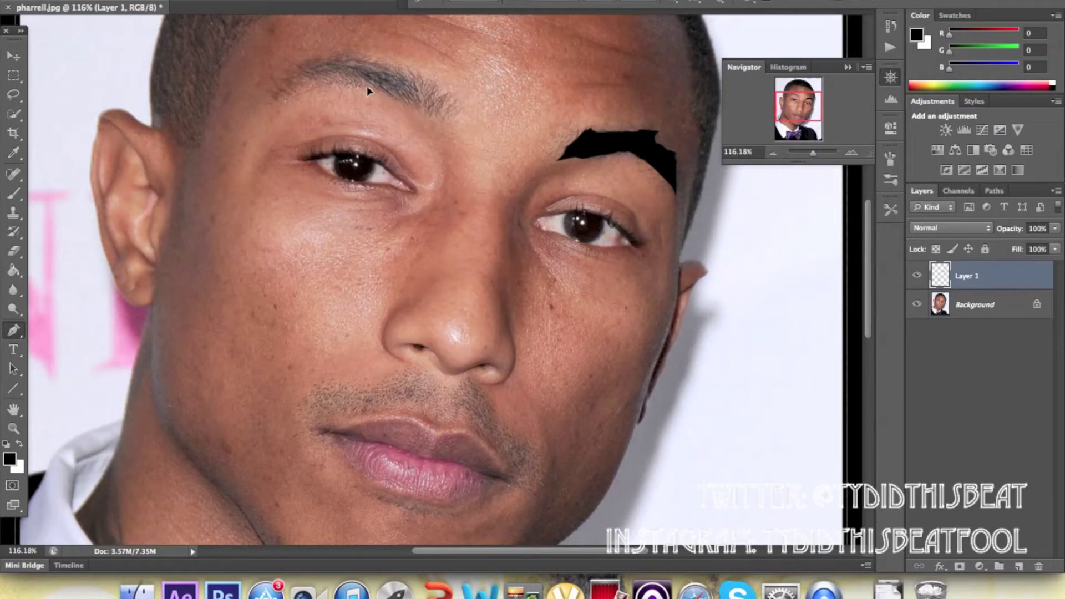
{"action": "left_click_drag", "start_coordinate": [443, 93], "coordinate": [269, 98]}
{"action": "right_click", "coordinate": [288, 117]}
{"action": "left_click", "coordinate": [329, 201]}
{"action": "key", "text": "Return"}
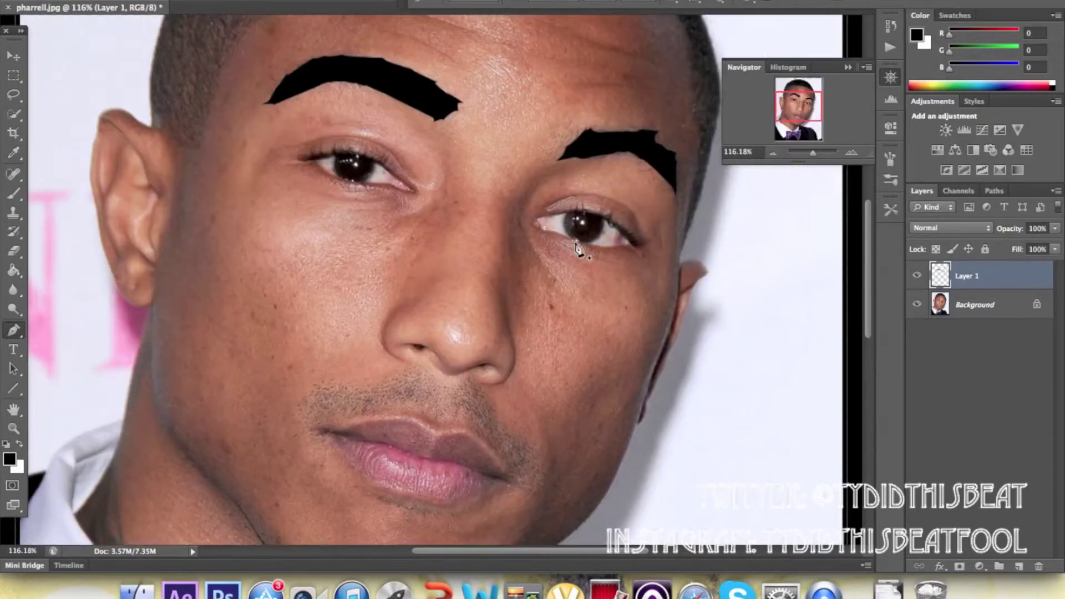
Fill the lower eyelid, left eye line and right upper lid black
{"action": "right_click", "coordinate": [594, 299]}
{"action": "left_click", "coordinate": [643, 369]}
{"action": "key", "text": "Return"}
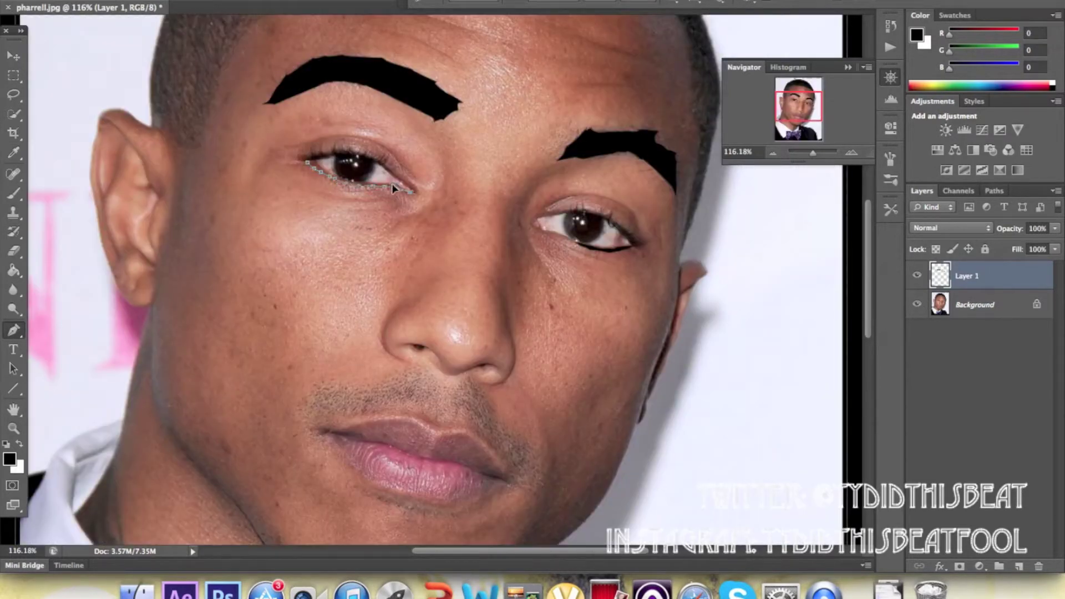
{"action": "right_click", "coordinate": [319, 169]}
{"action": "left_click", "coordinate": [369, 239]}
{"action": "key", "text": "Return"}
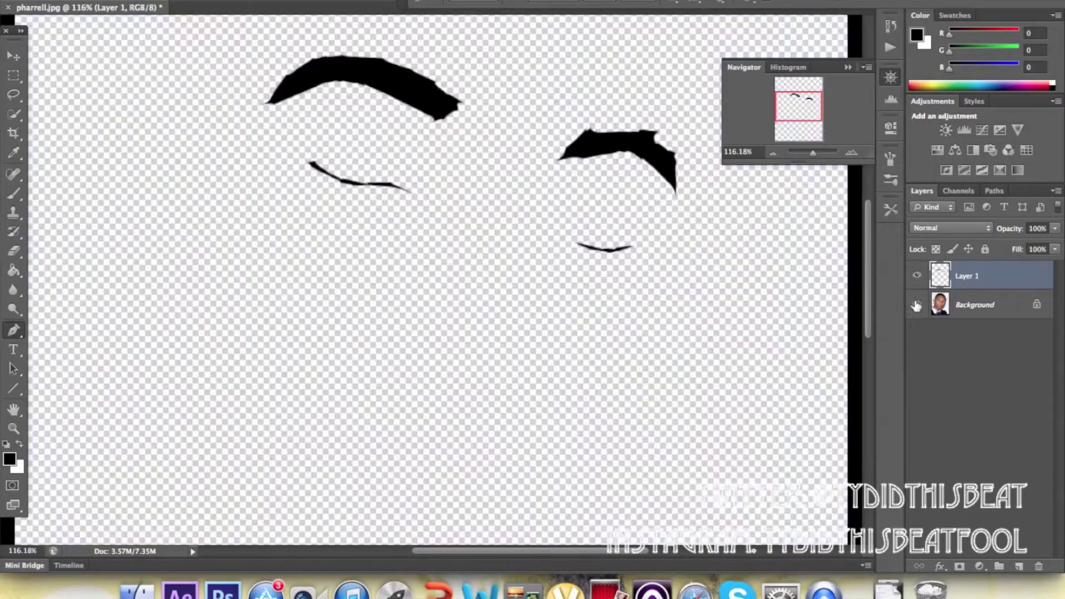
{"action": "left_click_drag", "start_coordinate": [603, 220], "coordinate": [630, 246]}
{"action": "right_click", "coordinate": [610, 258]}
{"action": "left_click", "coordinate": [643, 340]}
{"action": "key", "text": "Return"}
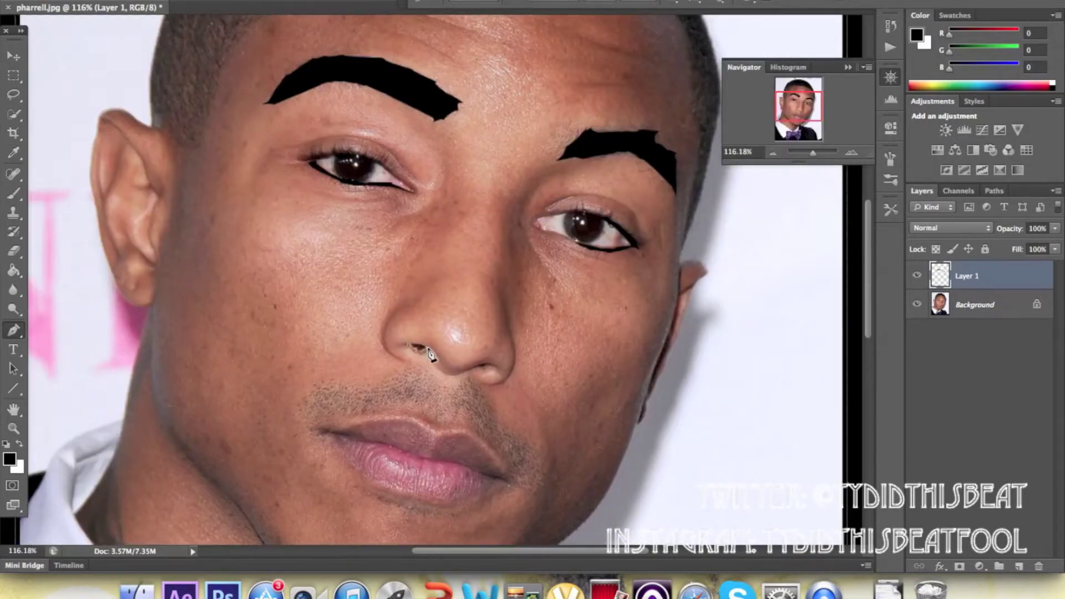
Fill the left and right nostril outlines black
{"action": "right_click", "coordinate": [432, 355]}
{"action": "left_click", "coordinate": [465, 437]}
{"action": "key", "text": "Return"}
{"action": "left_click_drag", "start_coordinate": [463, 372], "coordinate": [488, 361]}
{"action": "right_click", "coordinate": [482, 371]}
{"action": "left_click", "coordinate": [514, 452]}
{"action": "left_click", "coordinate": [917, 304]}
{"action": "scroll", "coordinate": [565, 304], "scroll_direction": "up", "scroll_amount": 3}
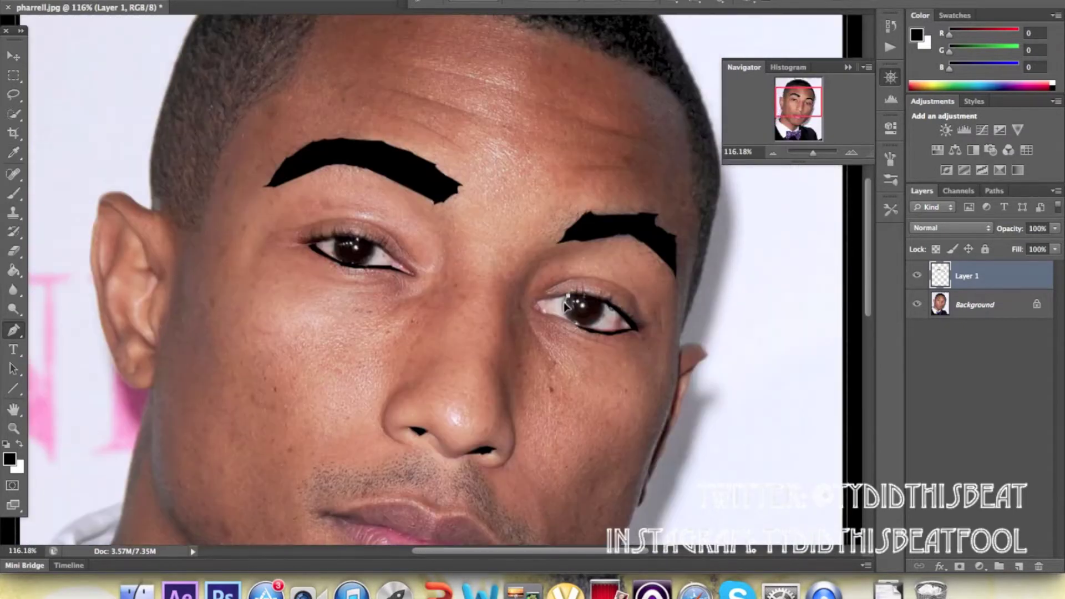
Fill the iris selection black and deselect
{"action": "right_click", "coordinate": [577, 302]}
{"action": "left_click", "coordinate": [610, 383]}
{"action": "left_click", "coordinate": [917, 304]}
{"action": "scroll", "coordinate": [555, 278], "scroll_direction": "down", "scroll_amount": 5}
{"action": "scroll", "coordinate": [554, 277], "scroll_direction": "up", "scroll_amount": 2}
{"action": "left_click", "coordinate": [183, 15]}
{"action": "left_click", "coordinate": [917, 304]}
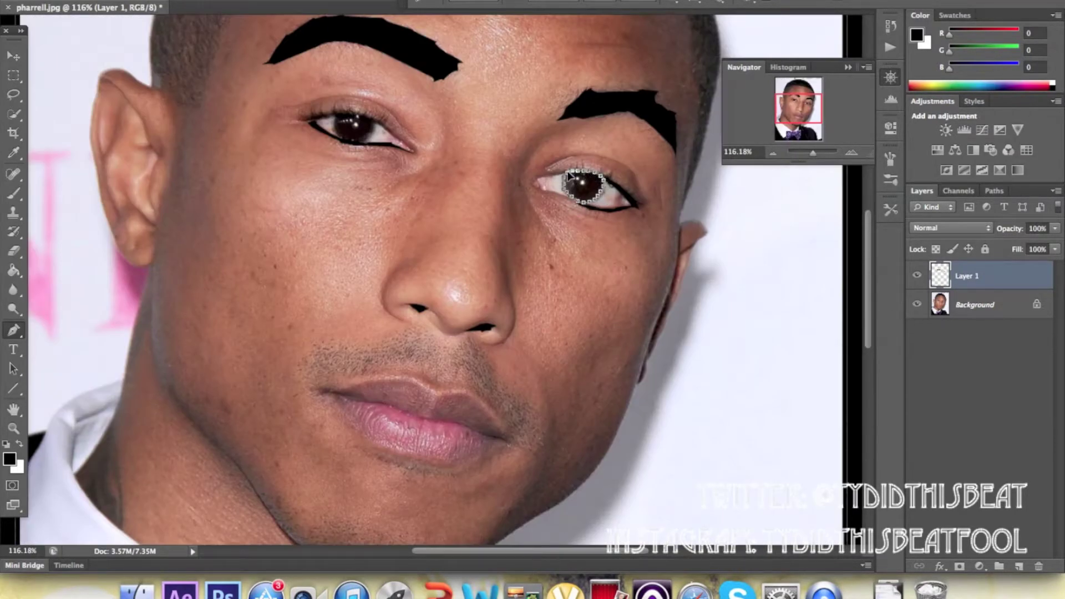
{"action": "key", "text": "alt+BackSpace"}
{"action": "key", "text": "ctrl+d"}
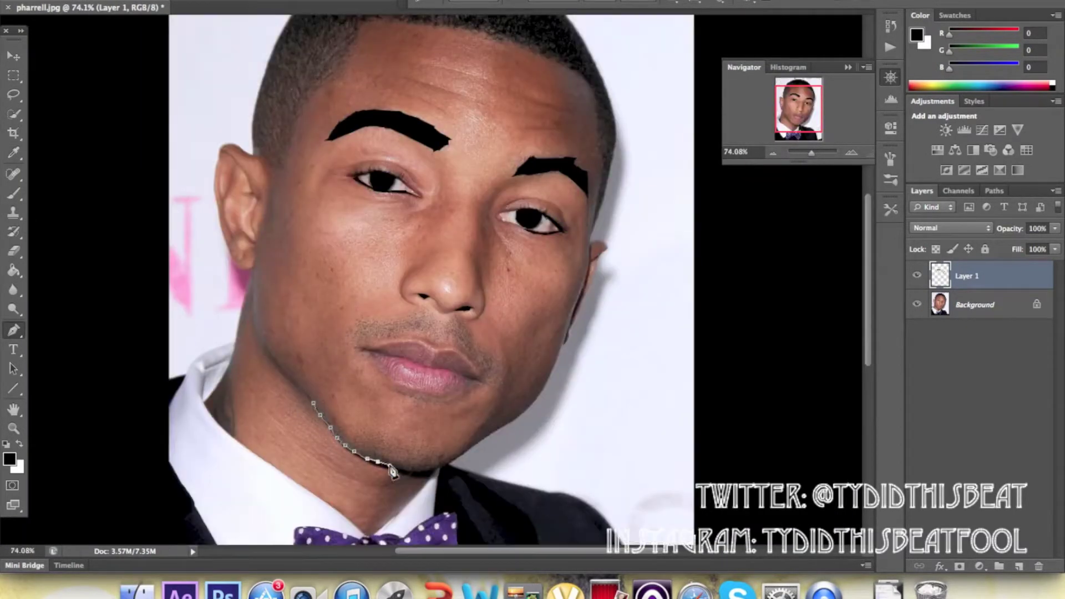
Stroke the jawline and right nostril paths black, toggling the photo to check
{"action": "right_click", "coordinate": [355, 463]}
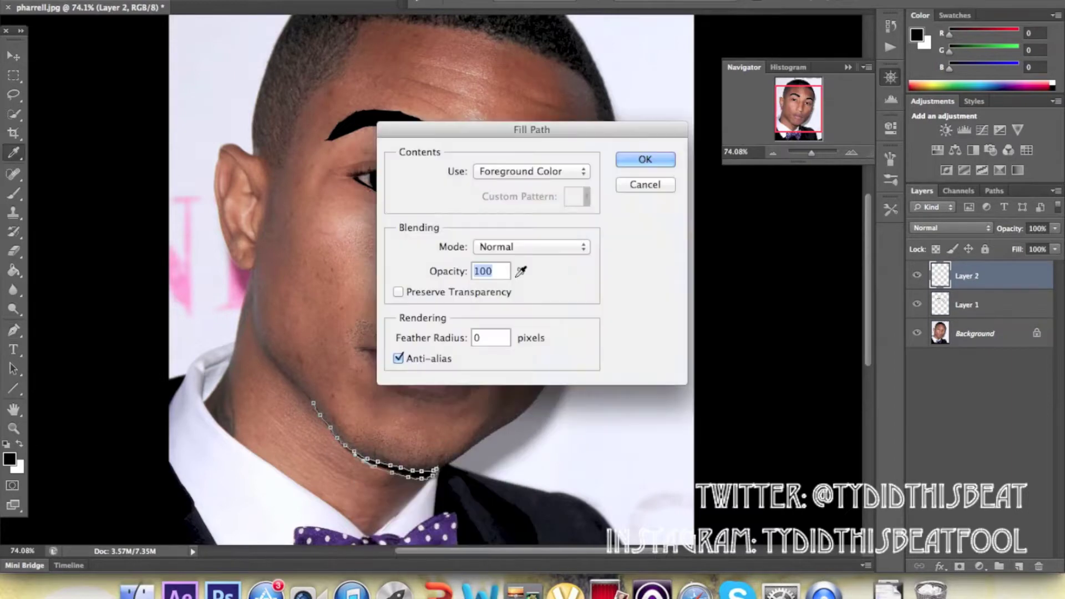
{"action": "left_click", "coordinate": [917, 332]}
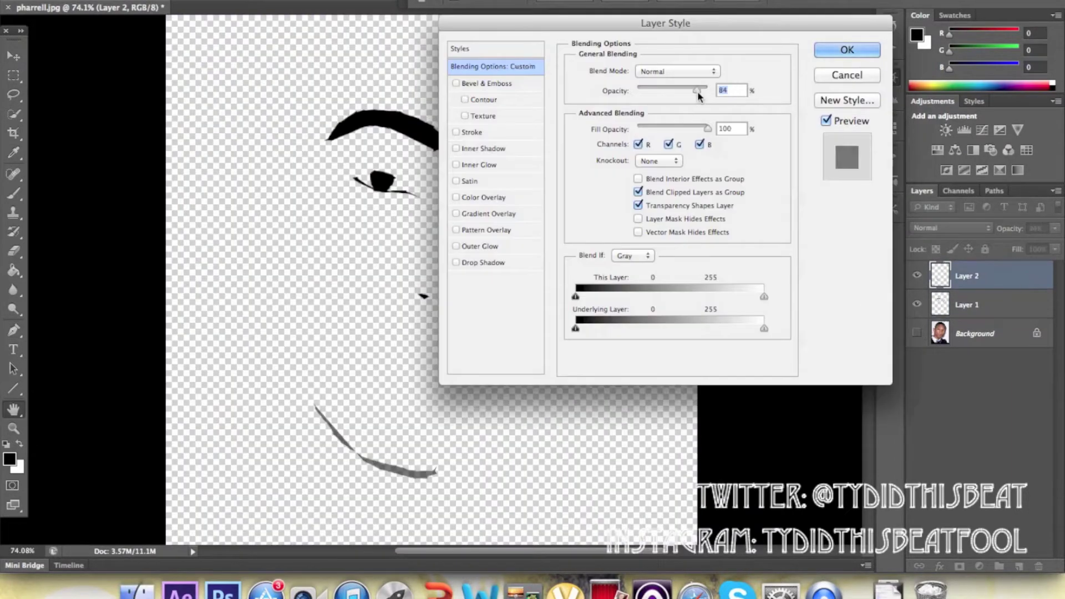
{"action": "left_click", "coordinate": [916, 332]}
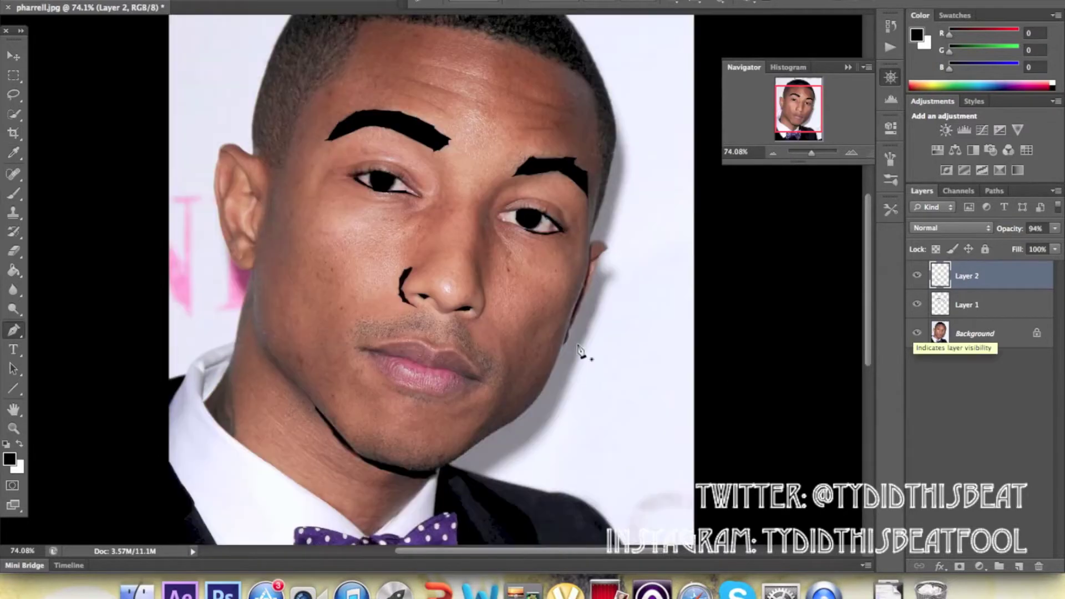
{"action": "left_click", "coordinate": [482, 288]}
{"action": "right_click", "coordinate": [543, 300]}
{"action": "left_click", "coordinate": [577, 328]}
{"action": "key", "text": "ctrl+plus"}
{"action": "left_click", "coordinate": [916, 333]}
{"action": "key", "text": "ctrl+0"}
{"action": "left_click", "coordinate": [916, 332]}
Stroke both nostril outlines in thin black lines
{"action": "key", "text": "e"}
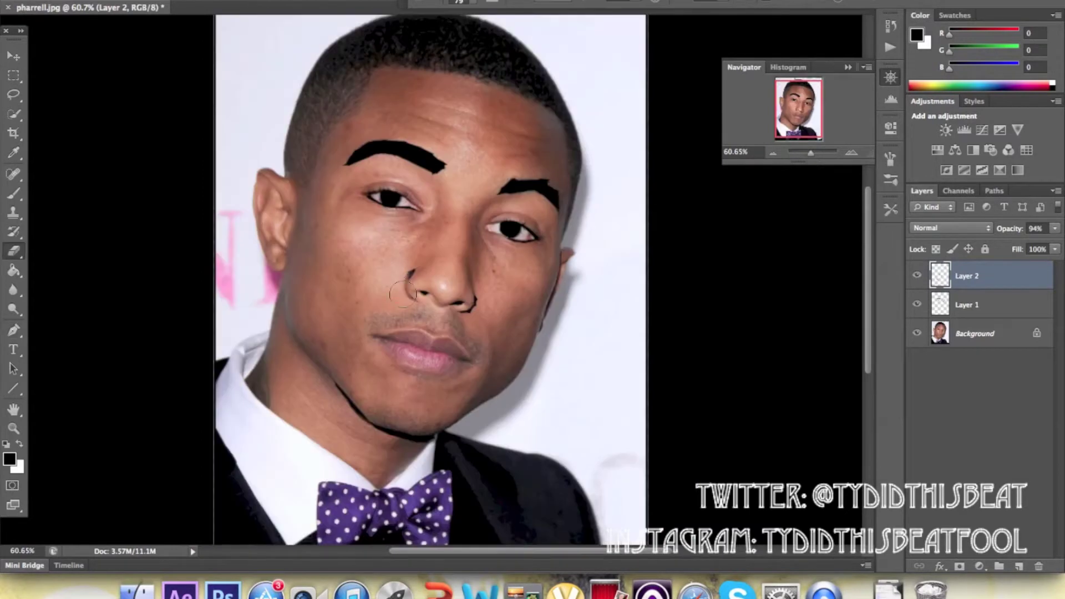
{"action": "scroll", "coordinate": [432, 283], "scroll_direction": "up", "scroll_amount": 5}
{"action": "key", "text": "p"}
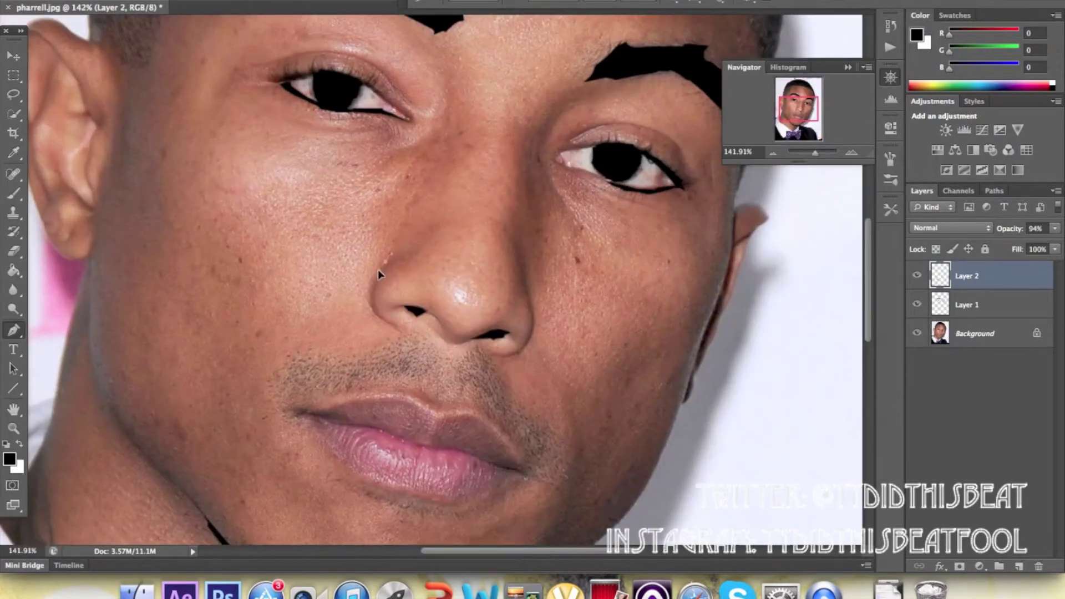
{"action": "right_click", "coordinate": [400, 361]}
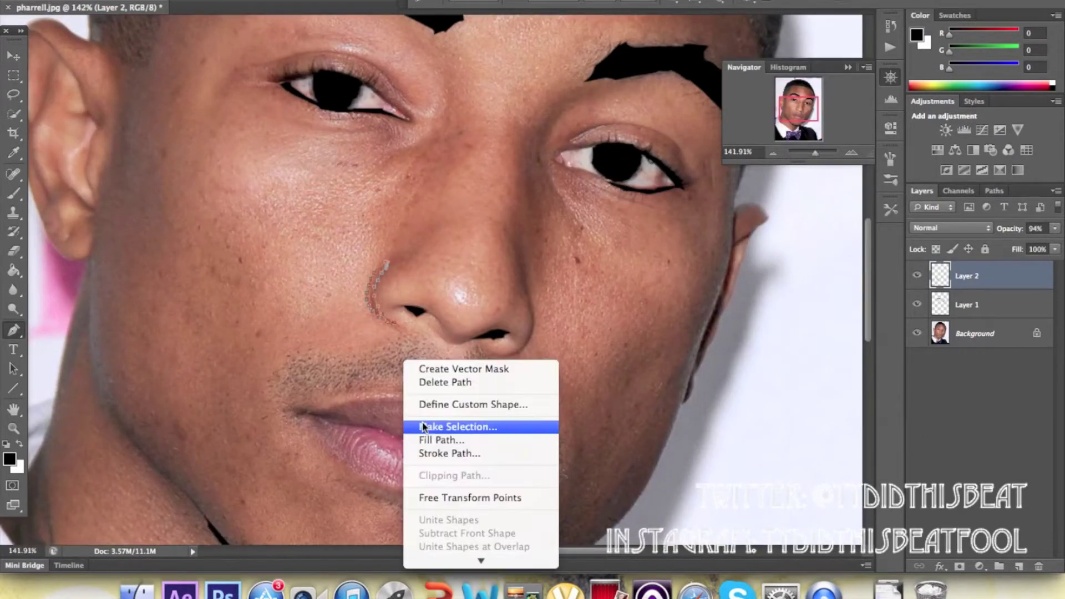
{"action": "right_click", "coordinate": [615, 187]}
{"action": "left_click", "coordinate": [641, 290]}
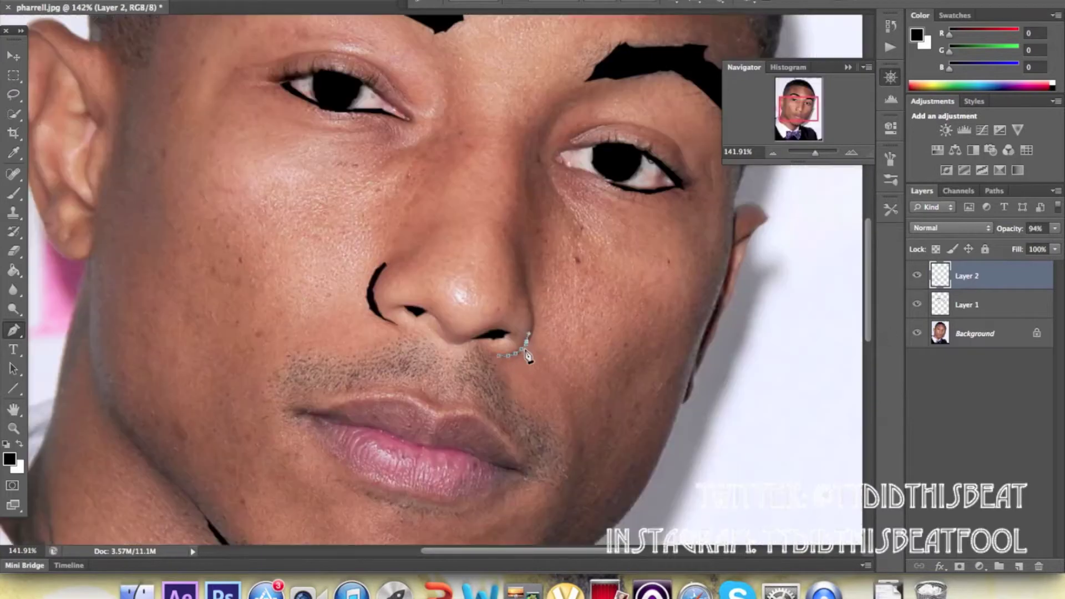
{"action": "right_click", "coordinate": [500, 357]}
{"action": "left_click", "coordinate": [647, 320]}
Trace and stroke the sides of the nose in black
{"action": "scroll", "coordinate": [635, 164], "scroll_direction": "down", "scroll_amount": 3}
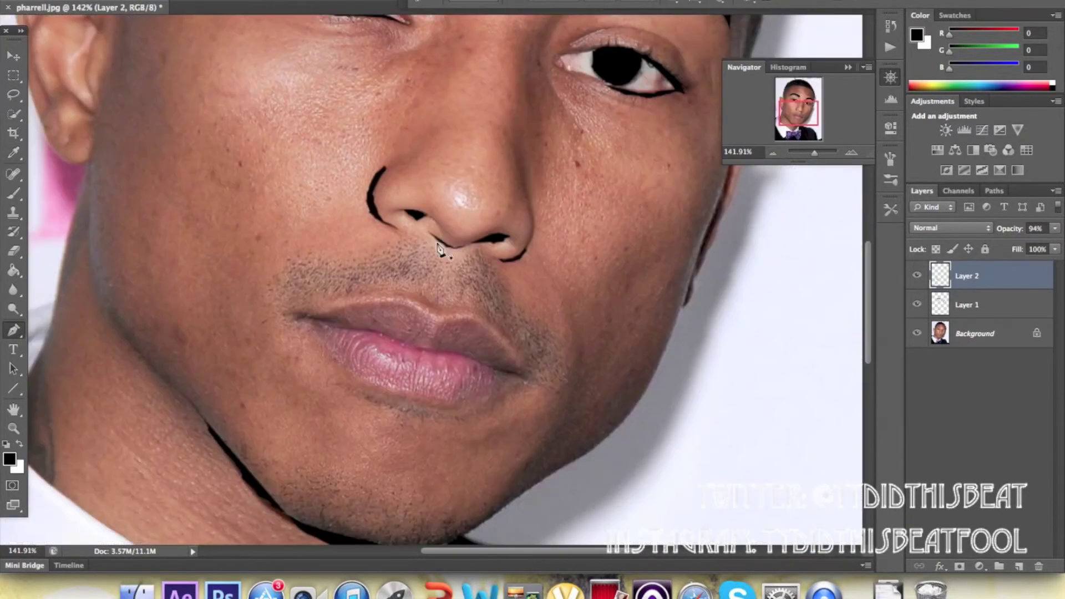
{"action": "right_click", "coordinate": [589, 158]}
{"action": "left_click", "coordinate": [610, 176]}
{"action": "scroll", "coordinate": [594, 332], "scroll_direction": "up", "scroll_amount": 8}
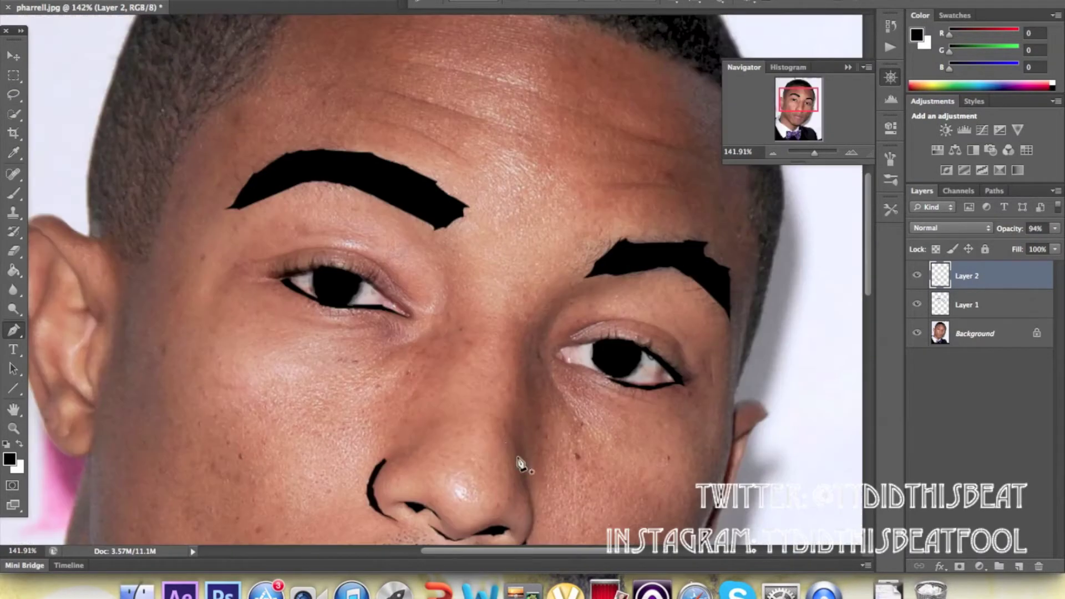
{"action": "left_click", "coordinate": [515, 404]}
{"action": "left_click", "coordinate": [521, 430]}
{"action": "right_click", "coordinate": [520, 410]}
{"action": "left_click", "coordinate": [677, 268]}
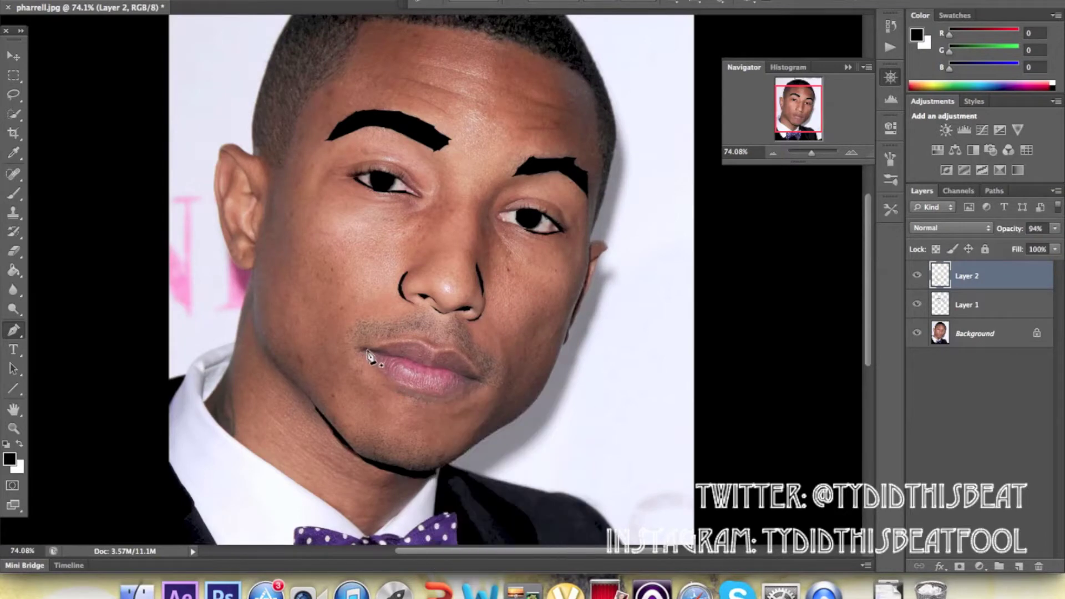
Lower Layer 2 opacity to 73% and add a new empty layer
{"action": "double_click", "coordinate": [973, 295]}
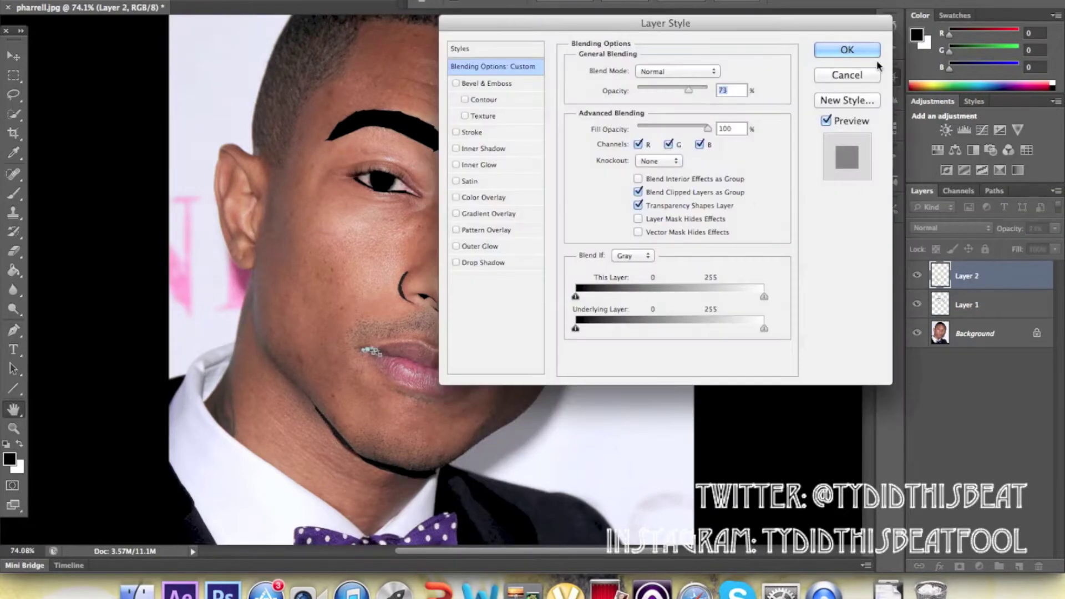
{"action": "left_click", "coordinate": [915, 47]}
{"action": "key", "text": "ctrl+shift+alt+n"}
{"action": "right_click", "coordinate": [432, 394]}
{"action": "key", "text": "Escape"}
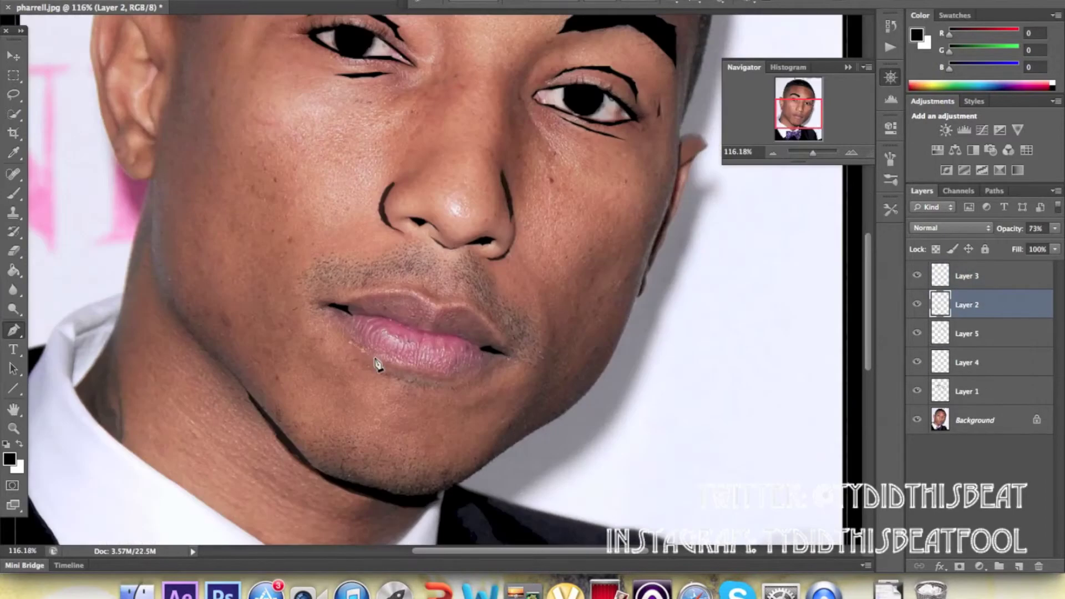
Trace and stroke the lower and upper lip outlines black
{"action": "left_click", "coordinate": [445, 379]}
{"action": "left_click", "coordinate": [411, 376]}
{"action": "right_click", "coordinate": [391, 401]}
{"action": "left_click", "coordinate": [442, 492]}
{"action": "key", "text": "Return"}
{"action": "scroll", "coordinate": [550, 382], "scroll_direction": "up", "scroll_amount": 3}
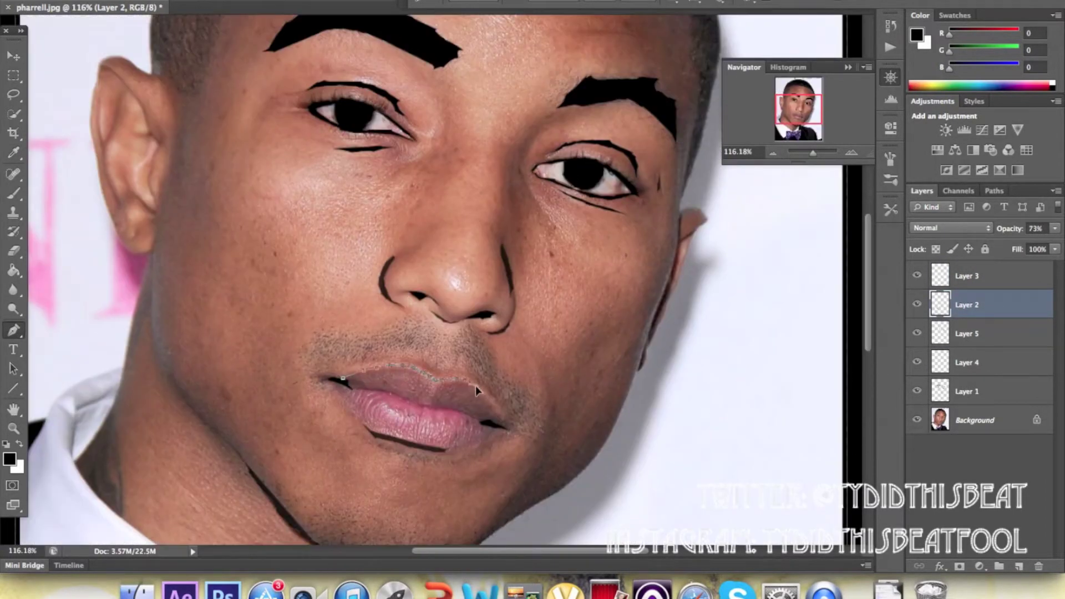
{"action": "right_click", "coordinate": [355, 391]}
{"action": "left_click", "coordinate": [405, 502]}
{"action": "key", "text": "Return"}
{"action": "scroll", "coordinate": [573, 373], "scroll_direction": "down", "scroll_amount": 3}
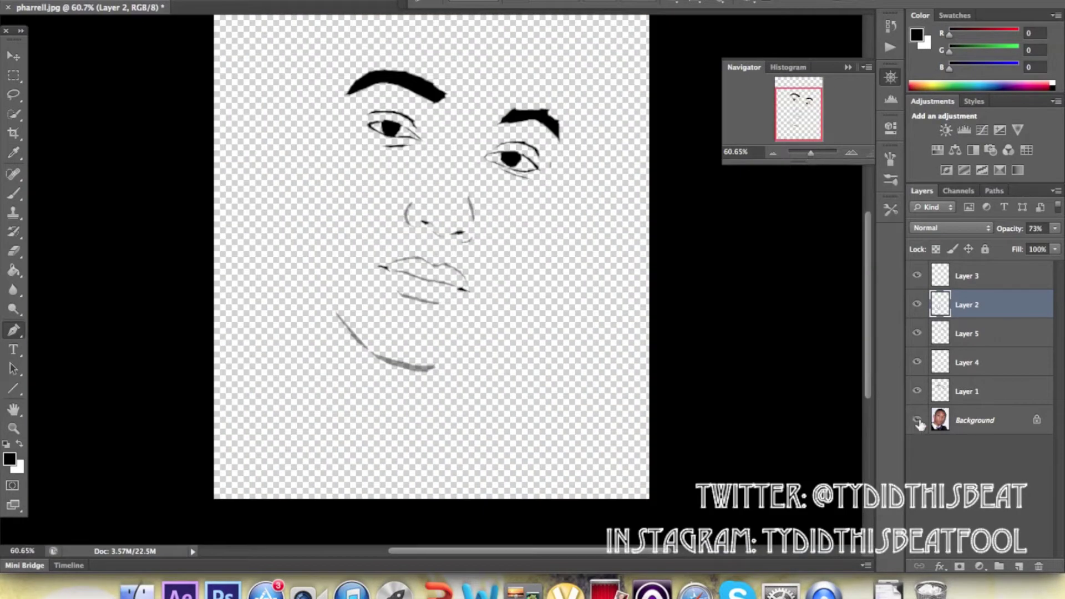
Check the line art without the photo, then set Layer 2 opacity to 88%
{"action": "left_click", "coordinate": [917, 419]}
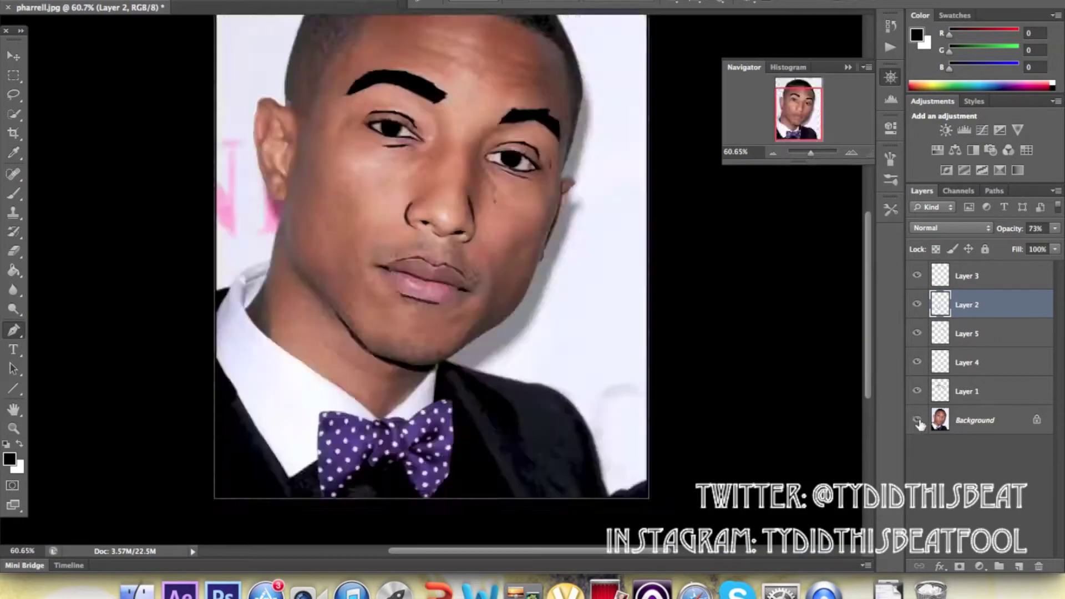
{"action": "left_click", "coordinate": [917, 420]}
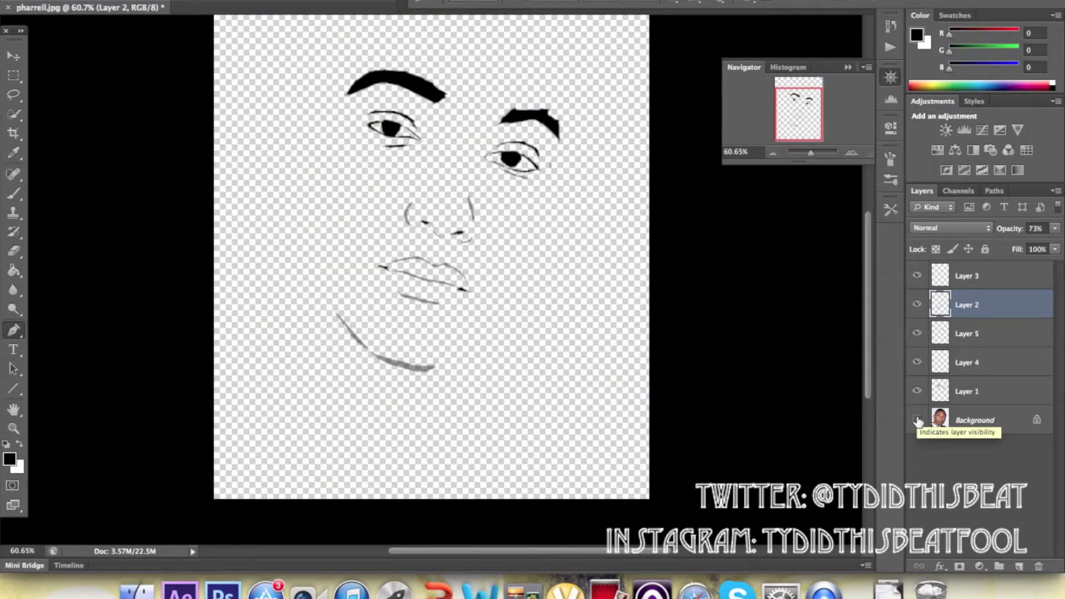
{"action": "left_click_drag", "start_coordinate": [810, 152], "coordinate": [813, 152]}
{"action": "left_click", "coordinate": [939, 566]}
{"action": "left_click", "coordinate": [965, 433]}
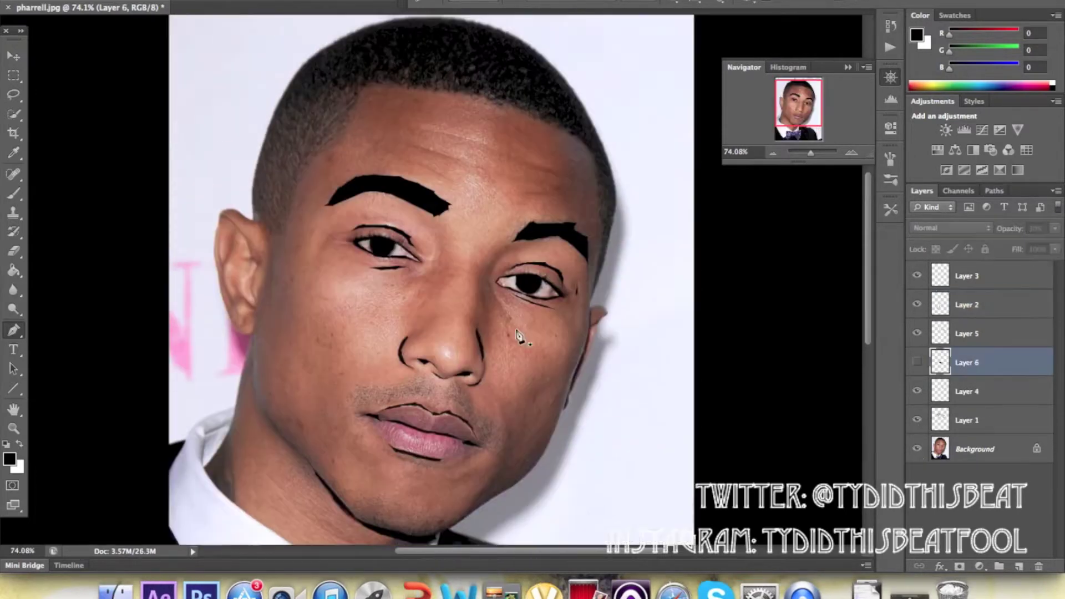
{"action": "right_click", "coordinate": [384, 290]}
Trace the hairline across the forehead and stroke it black
{"action": "key", "text": "Escape"}
{"action": "key", "text": "p"}
{"action": "left_click", "coordinate": [369, 85]}
{"action": "left_click", "coordinate": [401, 87]}
{"action": "left_click", "coordinate": [418, 88]}
{"action": "left_click", "coordinate": [554, 125]}
{"action": "left_click", "coordinate": [571, 135]}
{"action": "left_click", "coordinate": [588, 148]}
{"action": "right_click", "coordinate": [426, 140]}
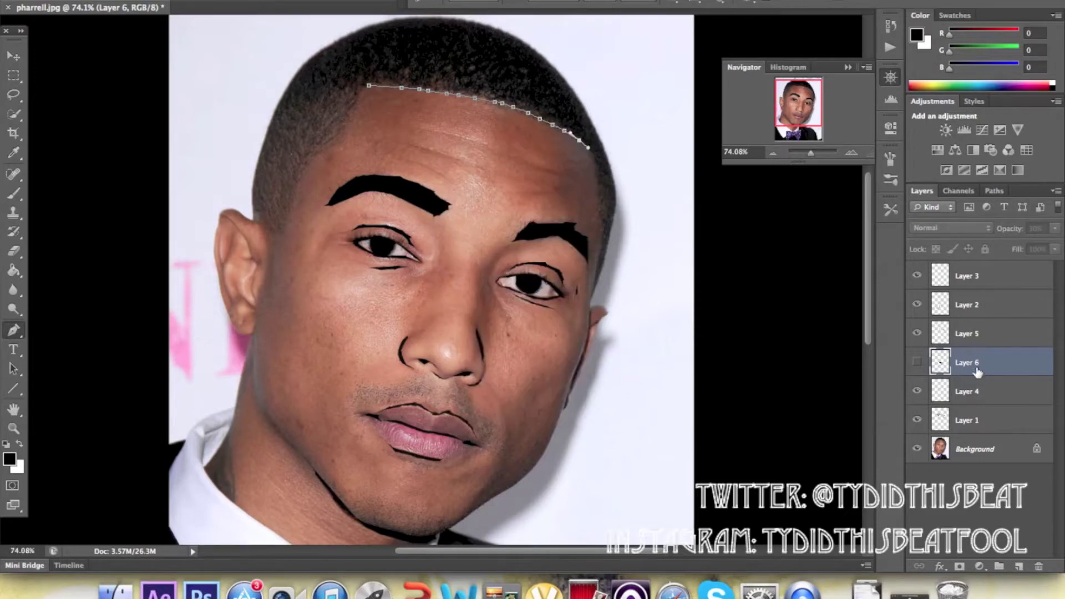
{"action": "left_click", "coordinate": [968, 420]}
{"action": "key", "text": "Return"}
Stroke the right hairline path and trace the left hairline up the temple
{"action": "key", "text": "Return"}
{"action": "right_click", "coordinate": [590, 154]}
{"action": "left_click", "coordinate": [630, 262]}
{"action": "key", "text": "Return"}
{"action": "left_click", "coordinate": [284, 231]}
{"action": "left_click", "coordinate": [290, 211]}
{"action": "left_click", "coordinate": [300, 177]}
{"action": "left_click", "coordinate": [327, 146]}
{"action": "left_click", "coordinate": [346, 128]}
Stroke the chin path black and toggle the photo to check the lines
{"action": "right_click", "coordinate": [372, 134]}
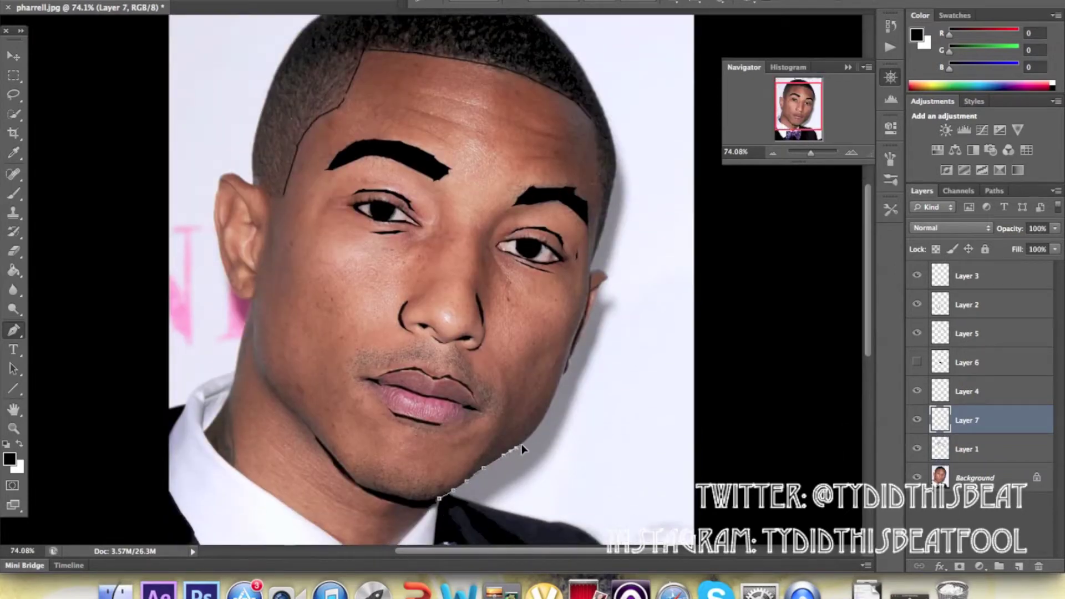
{"action": "right_click", "coordinate": [551, 441]}
{"action": "left_click", "coordinate": [595, 532]}
{"action": "key", "text": "Return"}
{"action": "left_click", "coordinate": [917, 477]}
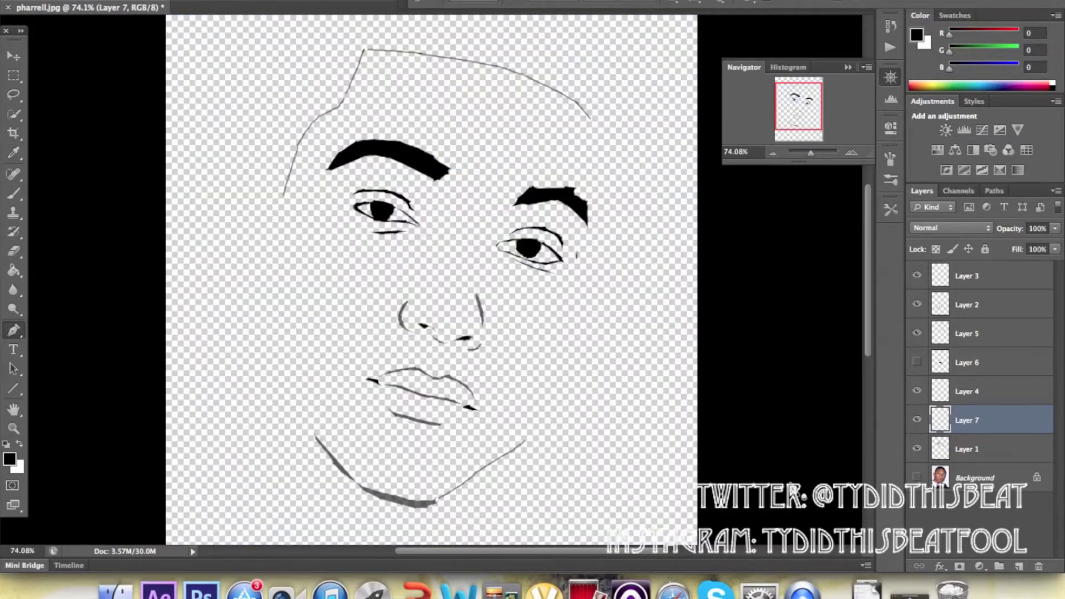
{"action": "left_click", "coordinate": [917, 477]}
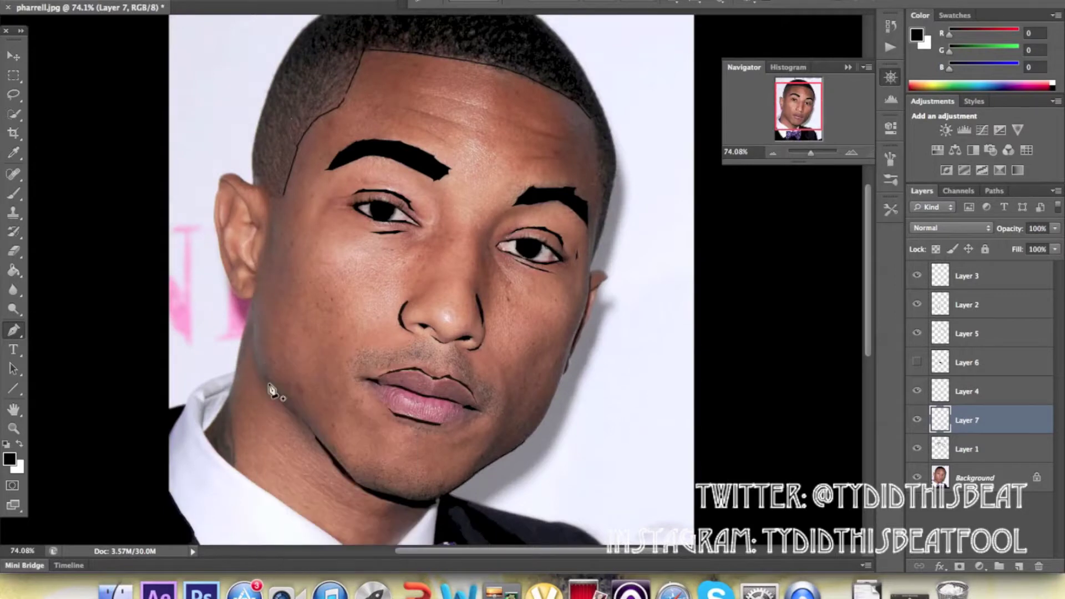
Trace and stroke the left jaw and neck below the ear in black
{"action": "left_click_drag", "start_coordinate": [283, 400], "coordinate": [298, 419]}
{"action": "right_click", "coordinate": [285, 415]}
{"action": "left_click", "coordinate": [322, 533]}
{"action": "key", "text": "Return"}
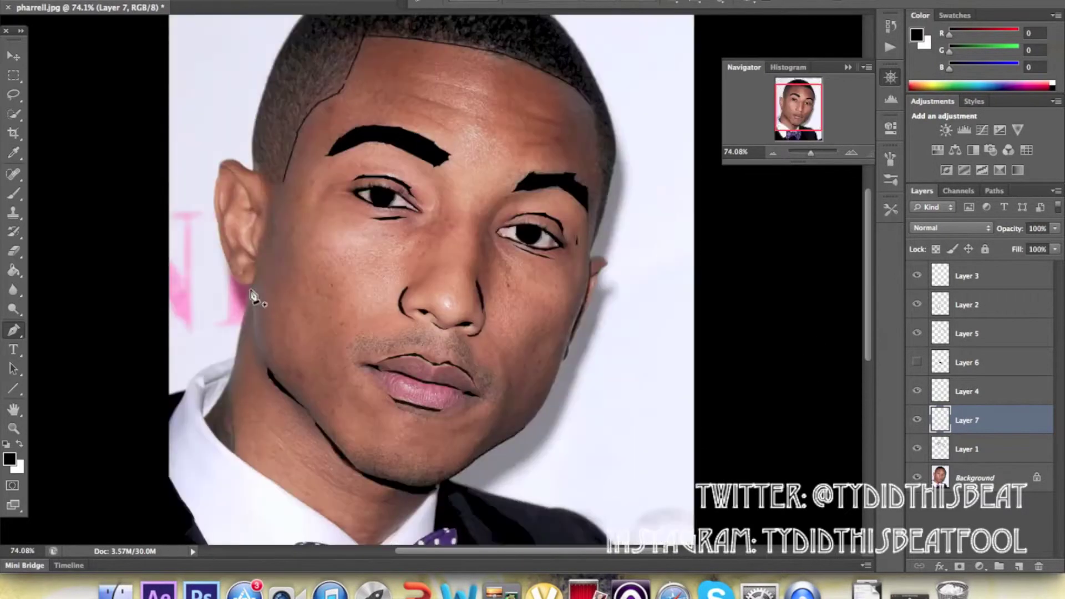
{"action": "left_click_drag", "start_coordinate": [252, 287], "coordinate": [247, 310]}
{"action": "key", "text": "Return"}
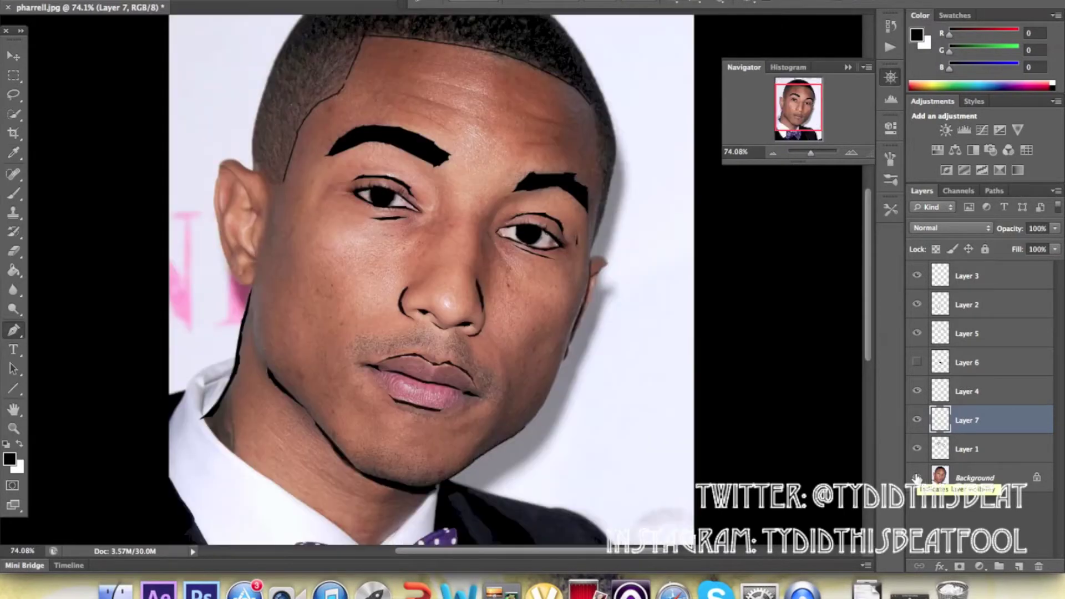
{"action": "right_click", "coordinate": [281, 319]}
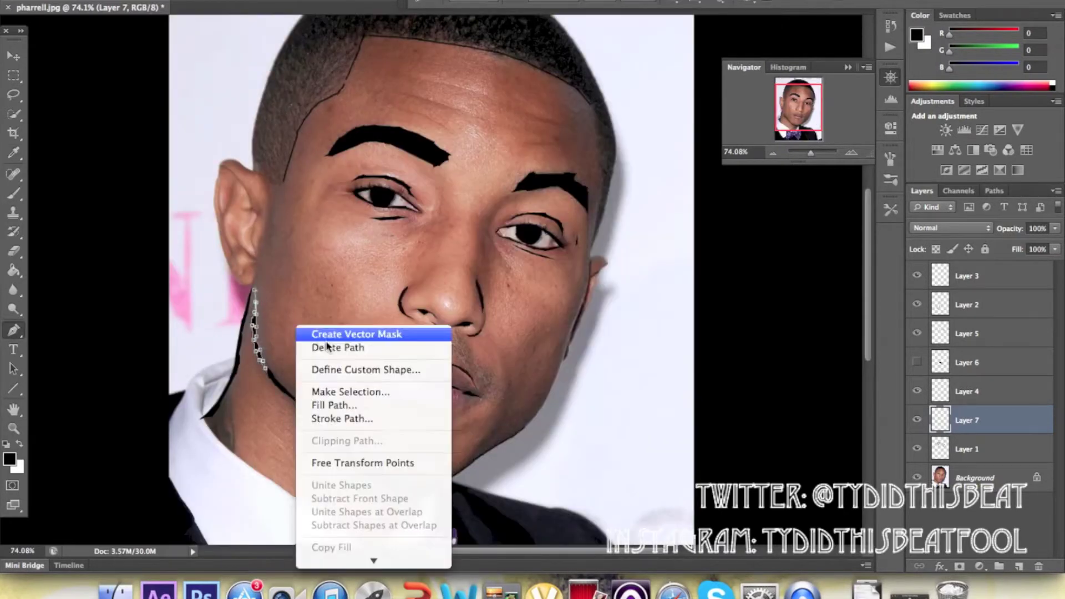
{"action": "left_click", "coordinate": [344, 430]}
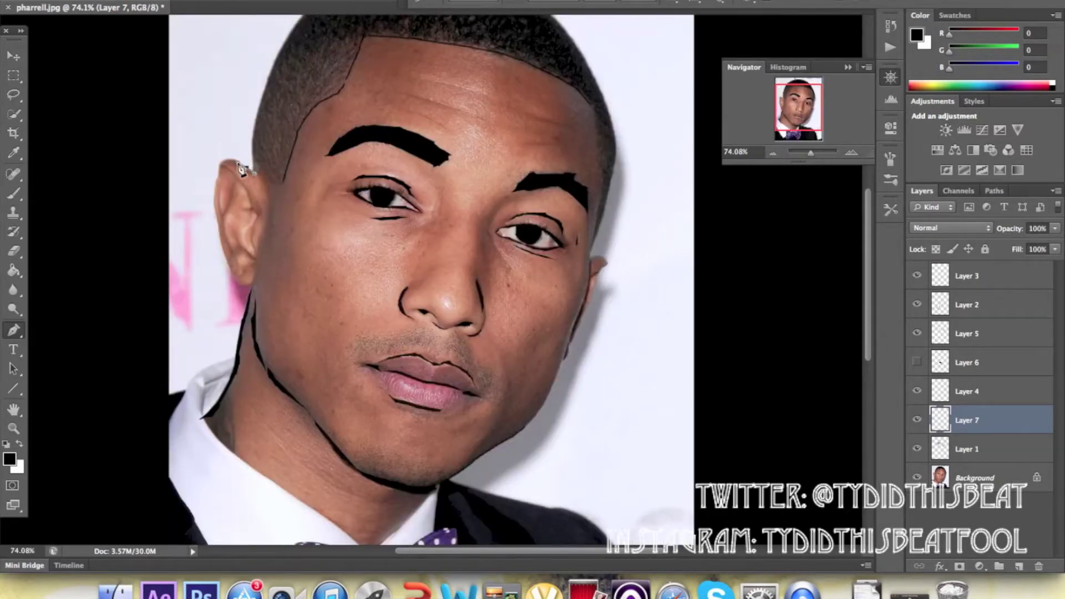
{"action": "right_click", "coordinate": [241, 169]}
Stroke the left ear outline in thin black lines
{"action": "left_click", "coordinate": [278, 266]}
{"action": "left_click", "coordinate": [649, 248]}
{"action": "right_click", "coordinate": [428, 245]}
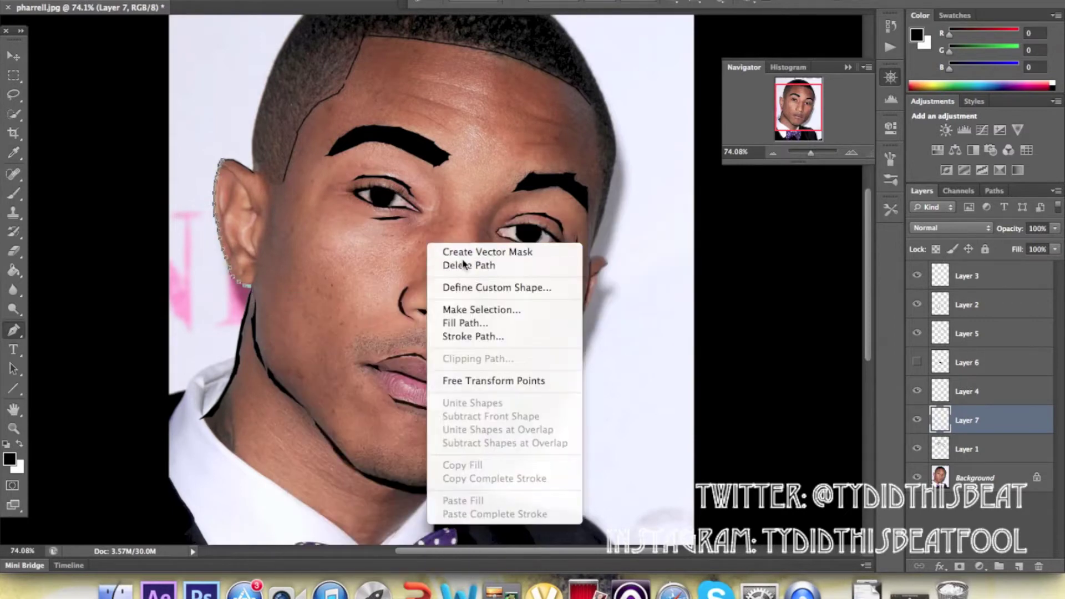
{"action": "left_click", "coordinate": [442, 335]}
{"action": "right_click", "coordinate": [417, 231]}
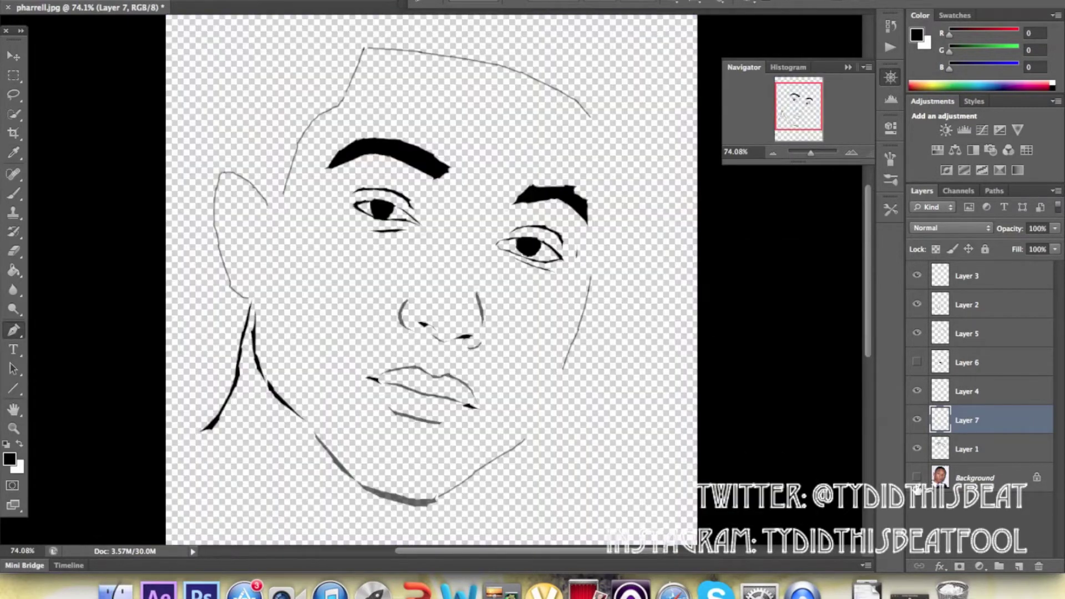
Trace and stroke a line down the right temple, then view without the photo
{"action": "left_click", "coordinate": [967, 449]}
{"action": "left_click", "coordinate": [596, 136]}
{"action": "left_click", "coordinate": [597, 164]}
{"action": "left_click", "coordinate": [598, 187]}
{"action": "right_click", "coordinate": [559, 220]}
{"action": "left_click", "coordinate": [601, 312]}
{"action": "left_click", "coordinate": [917, 477]}
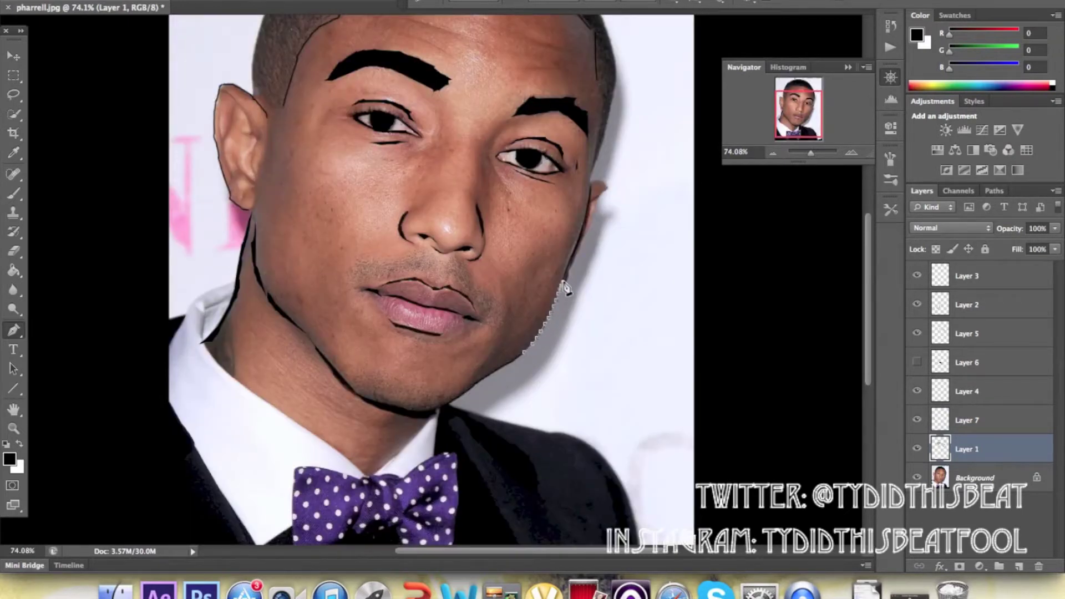
Stroke the right jaw and right ear outlines black
{"action": "right_click", "coordinate": [546, 332]}
{"action": "left_click", "coordinate": [547, 463]}
{"action": "left_click", "coordinate": [916, 477]}
{"action": "left_click", "coordinate": [916, 477]}
{"action": "scroll", "coordinate": [803, 376], "scroll_direction": "up", "scroll_amount": 3}
{"action": "left_click", "coordinate": [603, 268]}
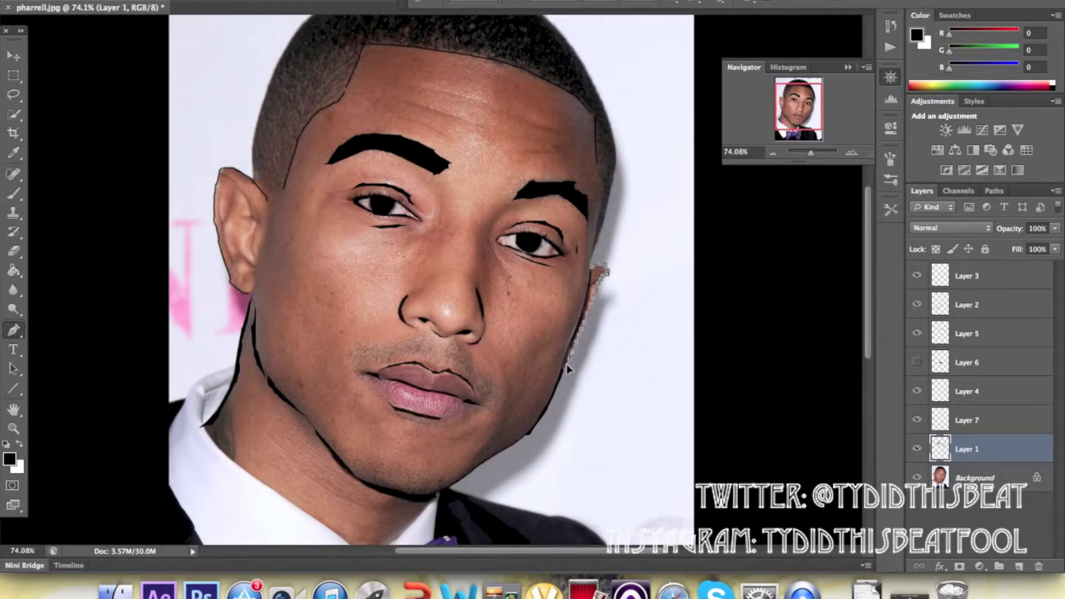
{"action": "right_click", "coordinate": [568, 361]}
{"action": "left_click", "coordinate": [682, 274]}
{"action": "left_click", "coordinate": [917, 477]}
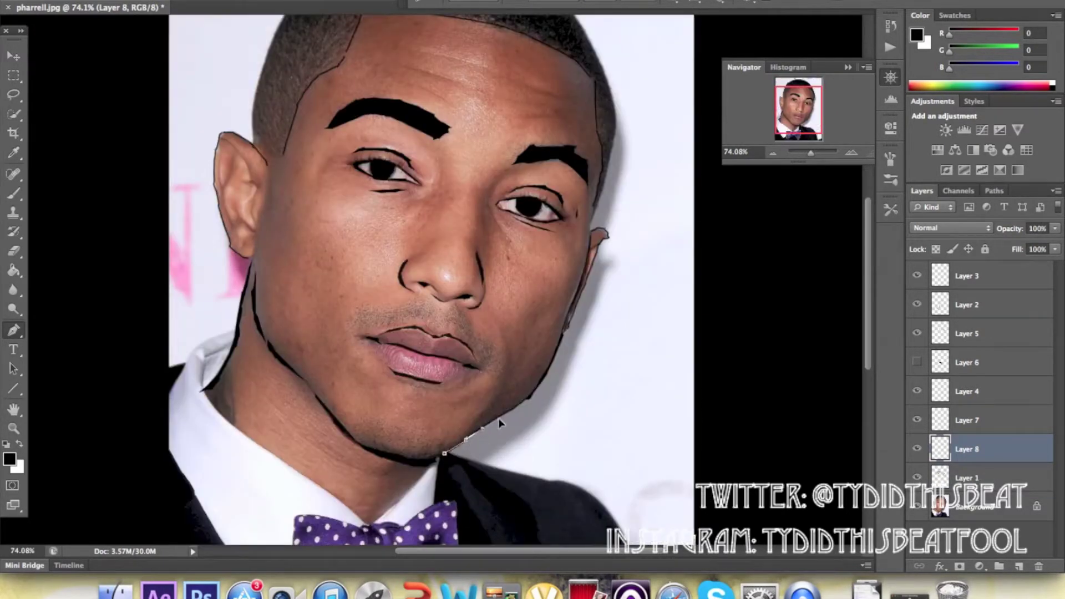
Extend the jawline path down toward the collar
{"action": "left_click", "coordinate": [476, 432]}
{"action": "left_click", "coordinate": [466, 440]}
{"action": "left_click", "coordinate": [448, 452]}
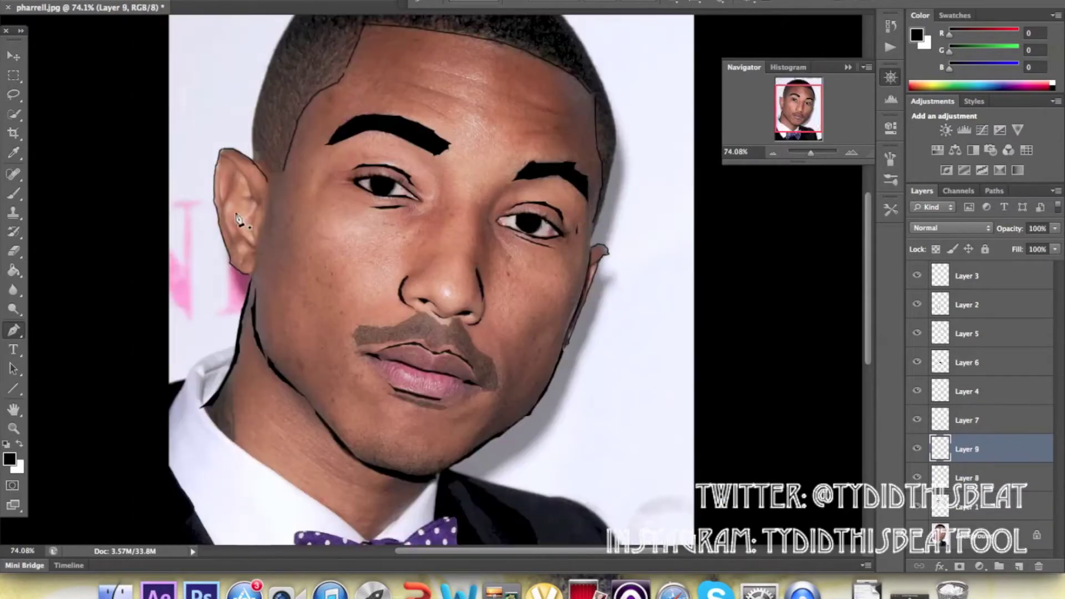
{"action": "scroll", "coordinate": [311, 250], "scroll_direction": "up", "scroll_amount": 4}
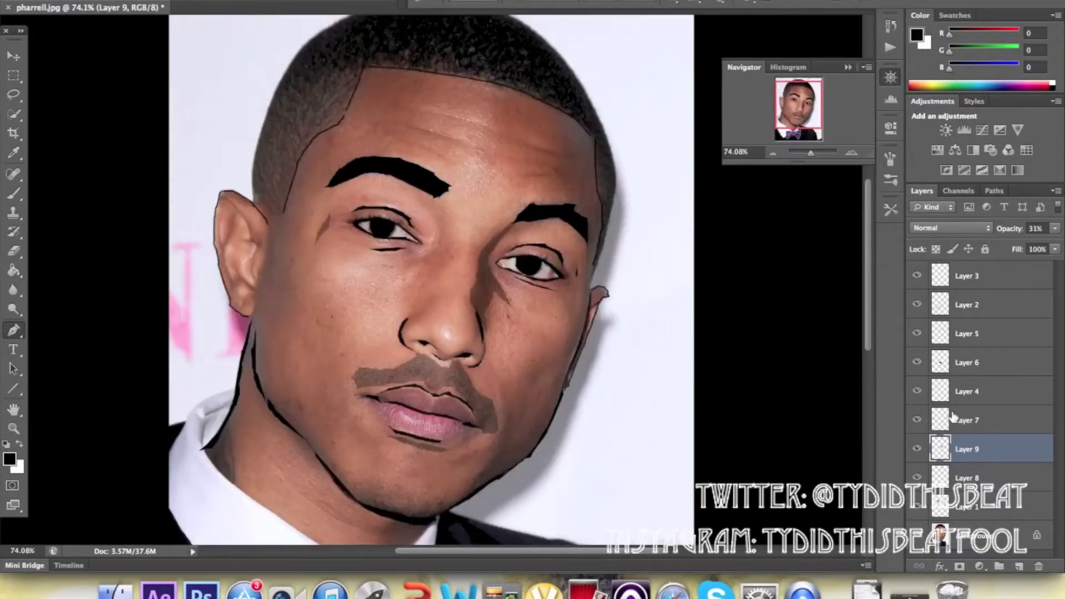
Add a new layer above Layer 3 and stroke the eyebrow path in black
{"action": "left_click", "coordinate": [976, 276]}
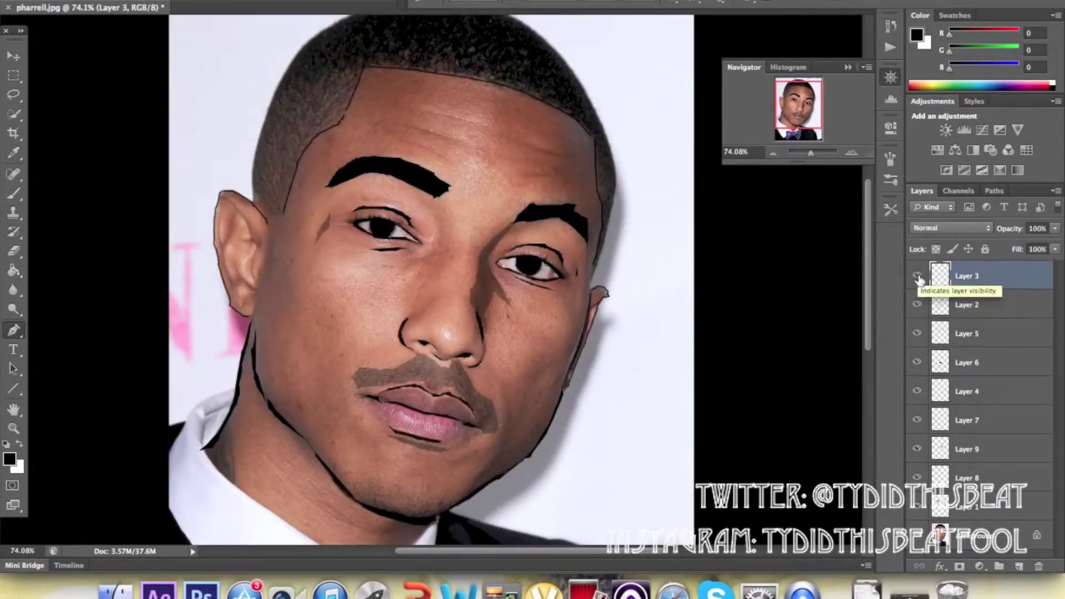
{"action": "left_click", "coordinate": [1019, 566]}
{"action": "right_click", "coordinate": [455, 170]}
{"action": "left_click", "coordinate": [475, 294]}
Stroke a wrinkle line above the right eyebrow, then delete its path
{"action": "left_click", "coordinate": [524, 175]}
{"action": "left_click", "coordinate": [566, 176]}
{"action": "right_click", "coordinate": [519, 170]}
{"action": "left_click", "coordinate": [540, 295]}
{"action": "right_click", "coordinate": [444, 120]}
{"action": "left_click", "coordinate": [466, 136]}
Stroke a forehead wrinkle line above the left eyebrow
{"action": "left_click", "coordinate": [389, 125]}
{"action": "left_click", "coordinate": [430, 131]}
{"action": "right_click", "coordinate": [389, 136]}
{"action": "left_click", "coordinate": [410, 262]}
Stroke the remaining forehead wrinkle lines, deleting each used path
{"action": "left_click", "coordinate": [525, 148]}
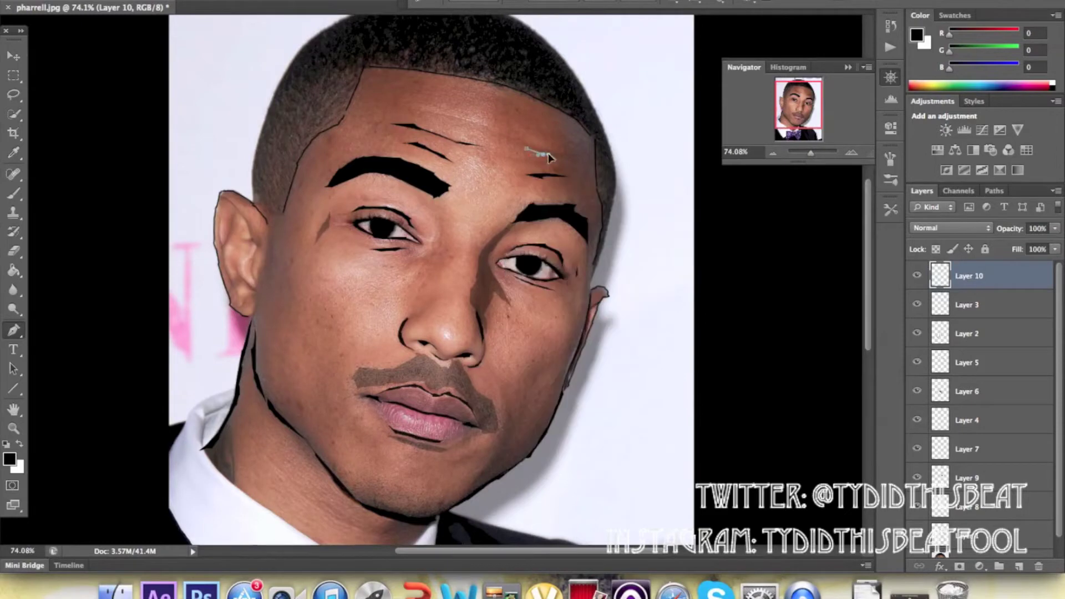
{"action": "right_click", "coordinate": [543, 157]}
{"action": "left_click", "coordinate": [563, 282]}
{"action": "right_click", "coordinate": [489, 123]}
{"action": "left_click", "coordinate": [513, 145]}
{"action": "left_click", "coordinate": [417, 114]}
{"action": "right_click", "coordinate": [480, 140]}
{"action": "left_click", "coordinate": [507, 164]}
Hide the photo, then fill a black nose shadow on a new layer
{"action": "left_click", "coordinate": [916, 456]}
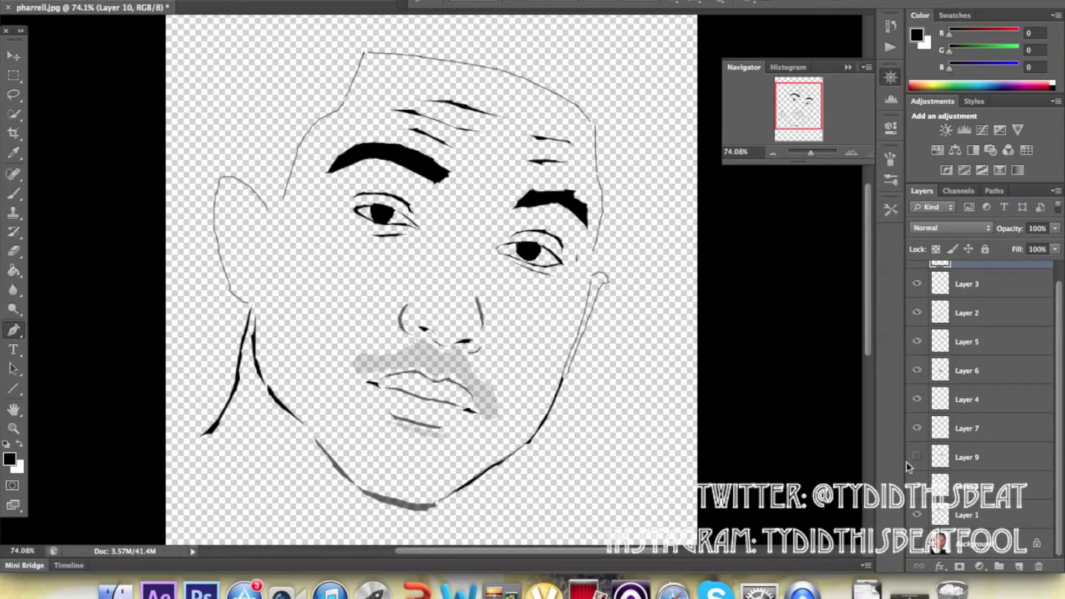
{"action": "scroll", "coordinate": [432, 277], "scroll_direction": "down", "scroll_amount": 3}
{"action": "left_click", "coordinate": [916, 542]}
{"action": "left_click", "coordinate": [1019, 566]}
{"action": "left_click", "coordinate": [409, 268]}
{"action": "right_click", "coordinate": [408, 281]}
{"action": "left_click", "coordinate": [438, 333]}
{"action": "key", "text": "Return"}
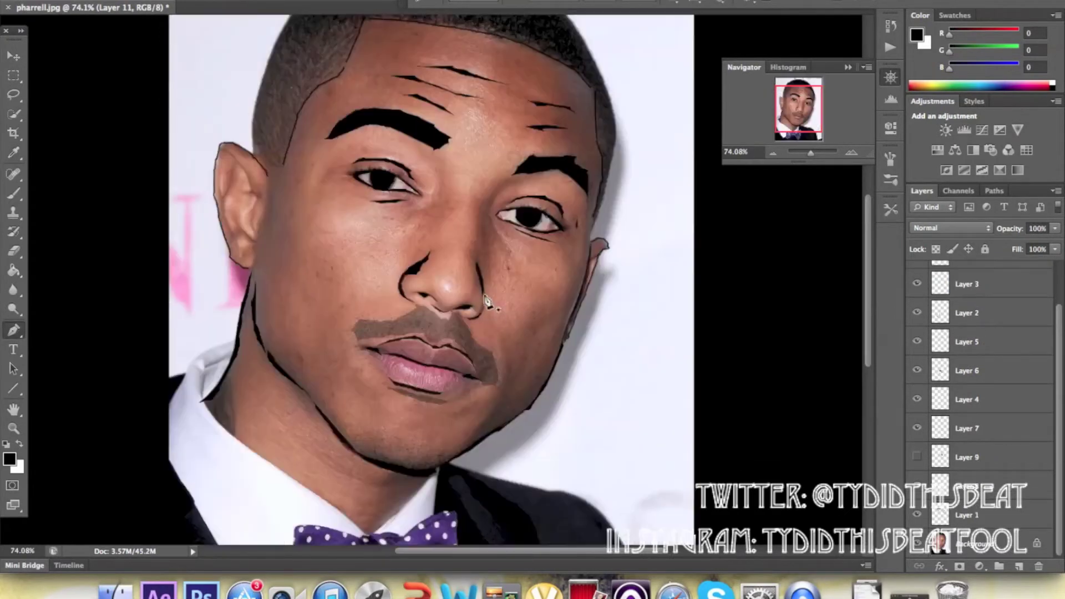
Fill the chin shadow path black and make its layer translucent
{"action": "right_click", "coordinate": [483, 309]}
{"action": "right_click", "coordinate": [749, 197]}
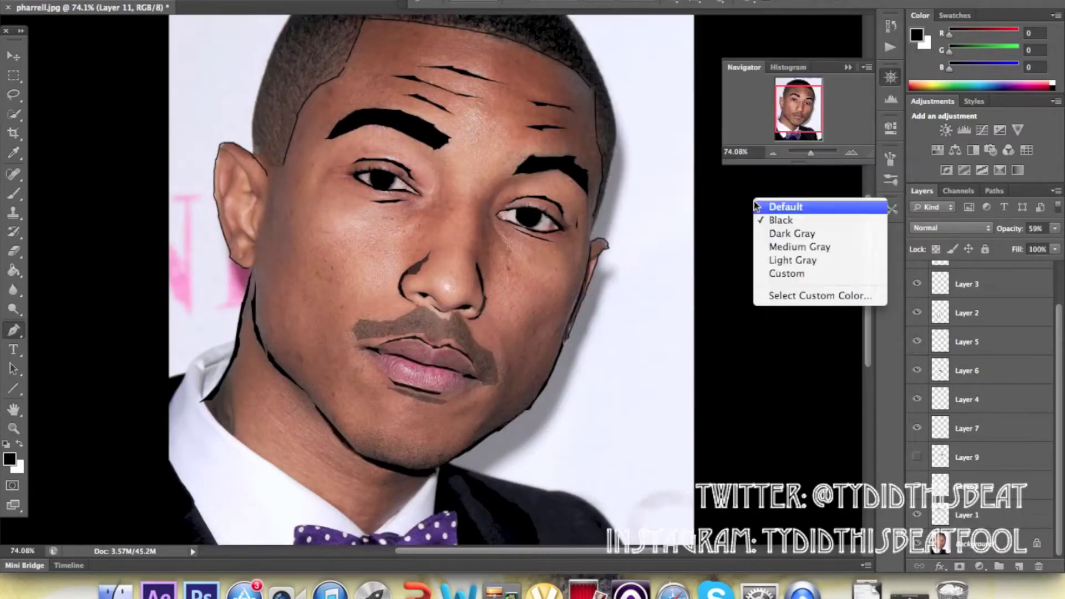
{"action": "right_click", "coordinate": [531, 201]}
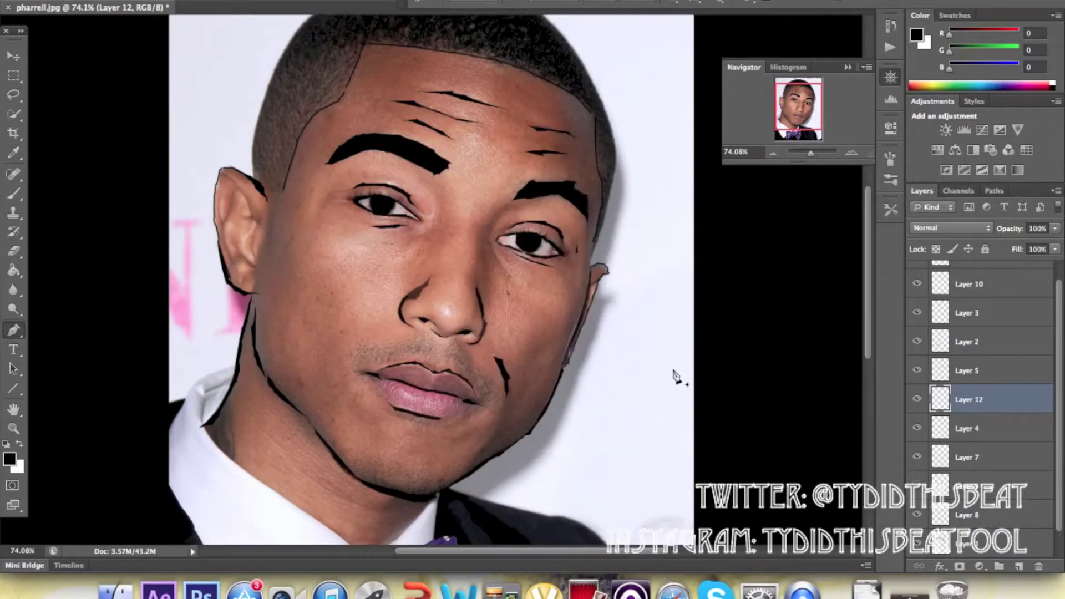
{"action": "right_click", "coordinate": [440, 485]}
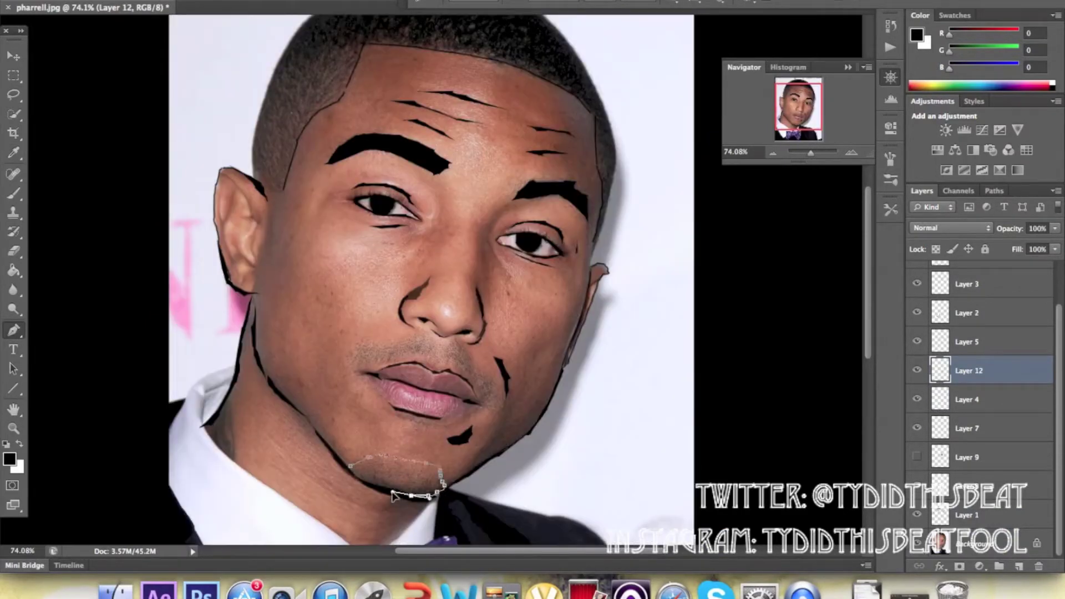
{"action": "right_click", "coordinate": [391, 495]}
{"action": "double_click", "coordinate": [1002, 370]}
{"action": "left_click", "coordinate": [917, 543]}
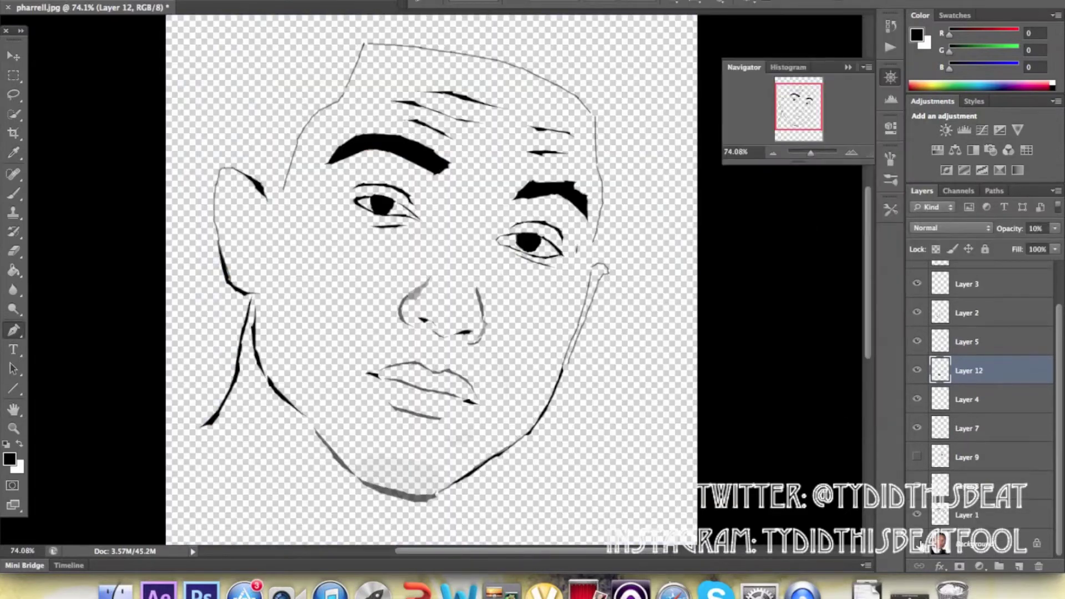
{"action": "left_click", "coordinate": [939, 566]}
{"action": "key", "text": "Return"}
Fill the jaw shadow black on Layer 12 at 69% opacity and begin a mouth-side path
{"action": "left_click", "coordinate": [976, 399]}
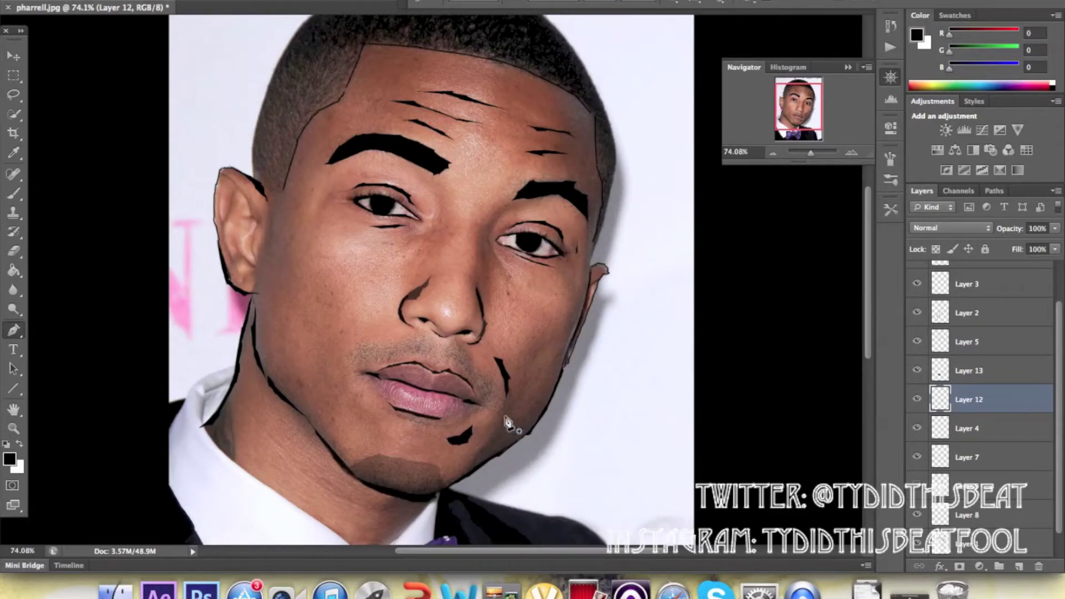
{"action": "right_click", "coordinate": [516, 424]}
{"action": "key", "text": "Return"}
{"action": "double_click", "coordinate": [1002, 399]}
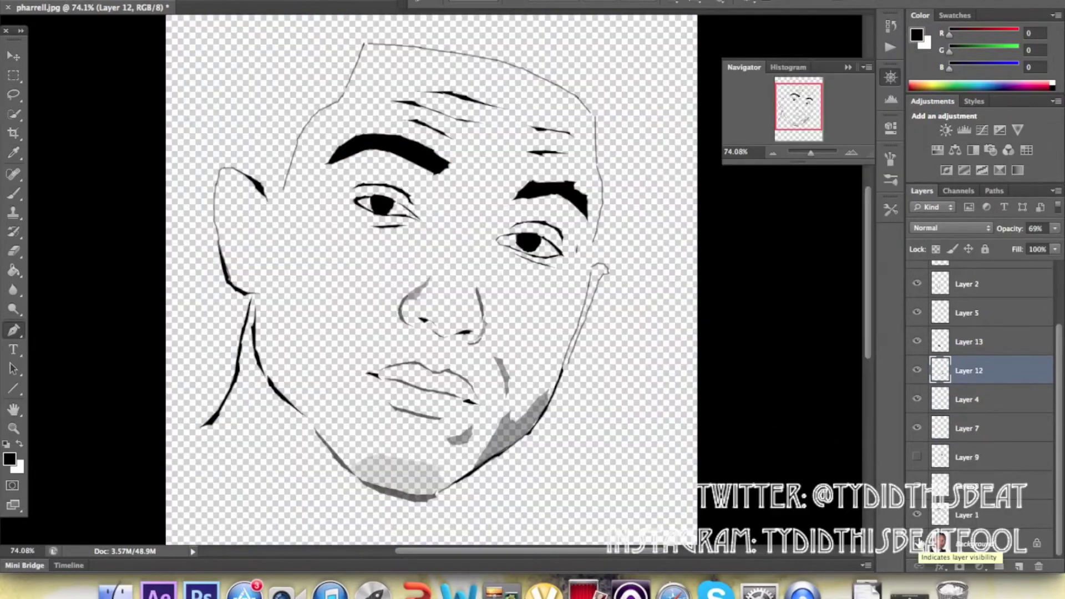
{"action": "left_click", "coordinate": [917, 544]}
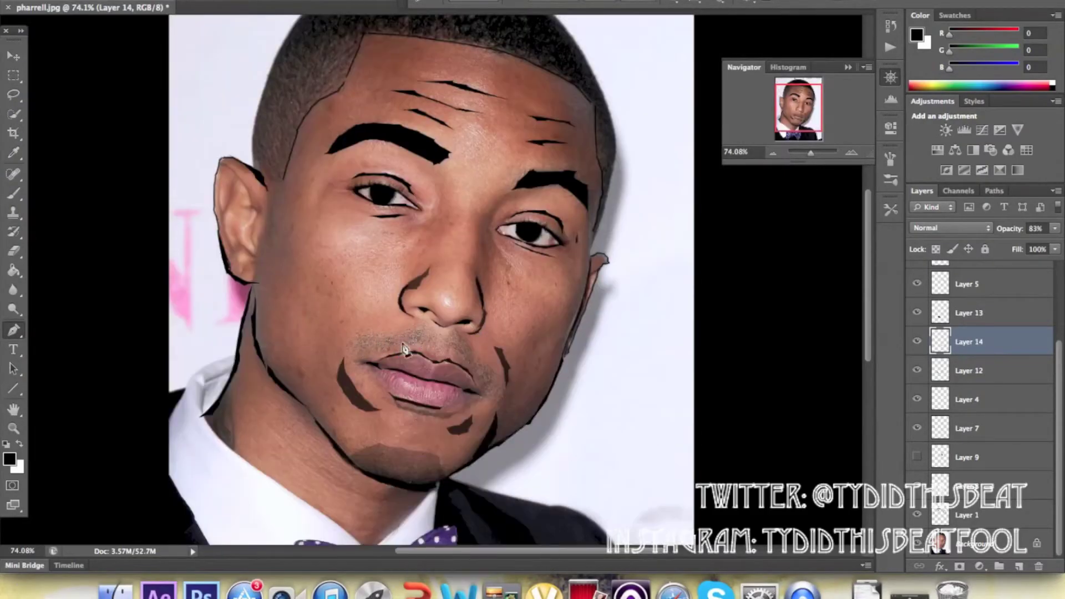
{"action": "left_click", "coordinate": [387, 337]}
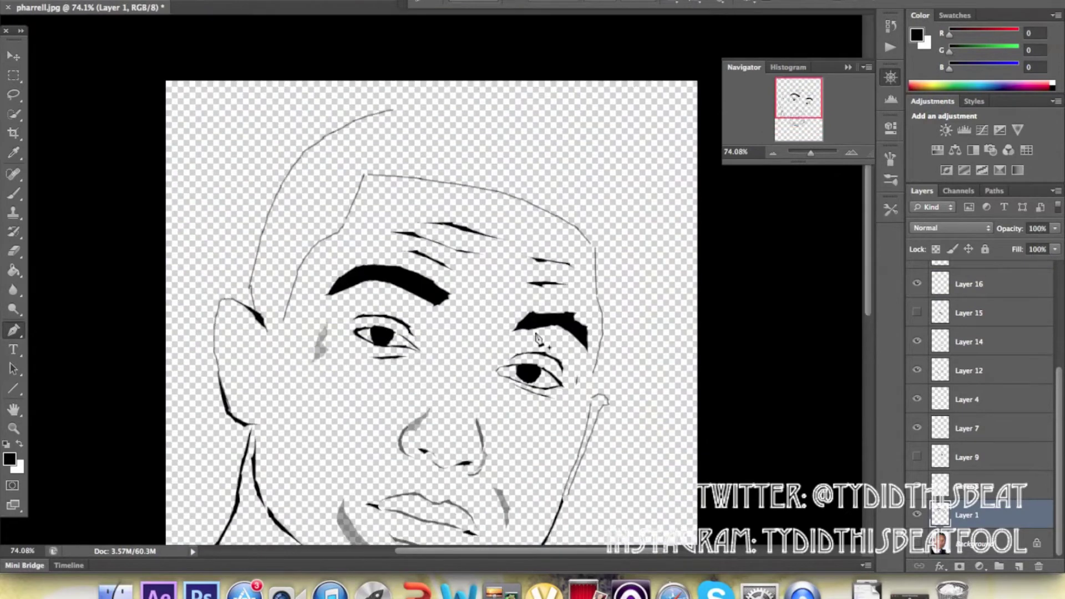
Hide Layer 14 and dismiss the current path's options
{"action": "scroll", "coordinate": [538, 352], "scroll_direction": "down", "scroll_amount": 5}
{"action": "left_click", "coordinate": [917, 341]}
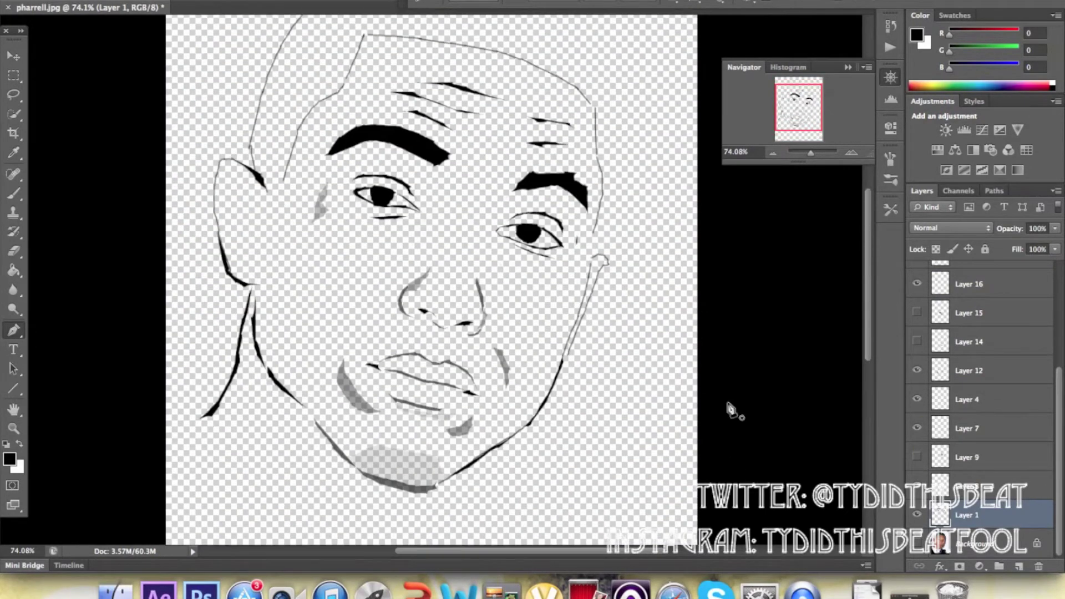
{"action": "right_click", "coordinate": [509, 233]}
{"action": "left_click", "coordinate": [549, 357]}
{"action": "key", "text": "Return"}
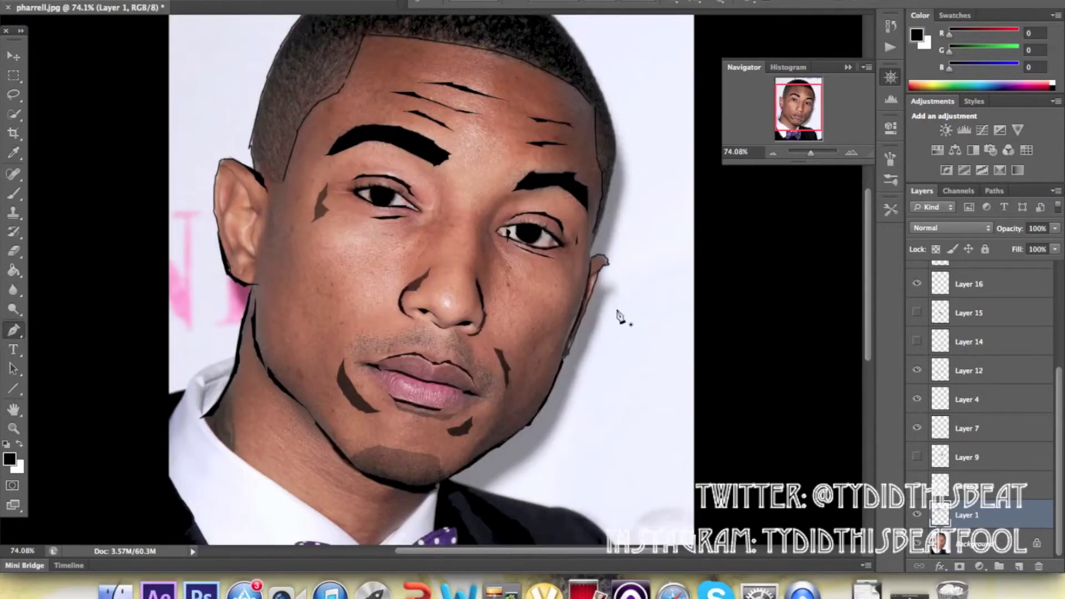
{"action": "key", "text": "e"}
{"action": "scroll", "coordinate": [694, 386], "scroll_direction": "up", "scroll_amount": 1}
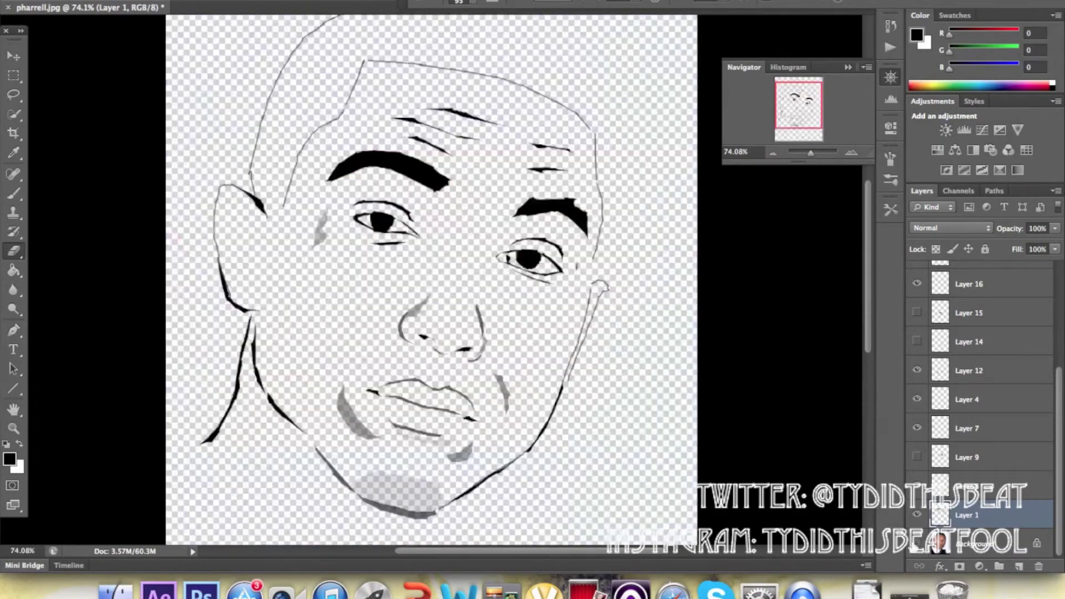
{"action": "scroll", "coordinate": [725, 392], "scroll_direction": "down", "scroll_amount": 7}
{"action": "scroll", "coordinate": [724, 392], "scroll_direction": "up", "scroll_amount": 5}
Paint white over the eye whites with a brush resized to 12 px
{"action": "right_click", "coordinate": [504, 202]}
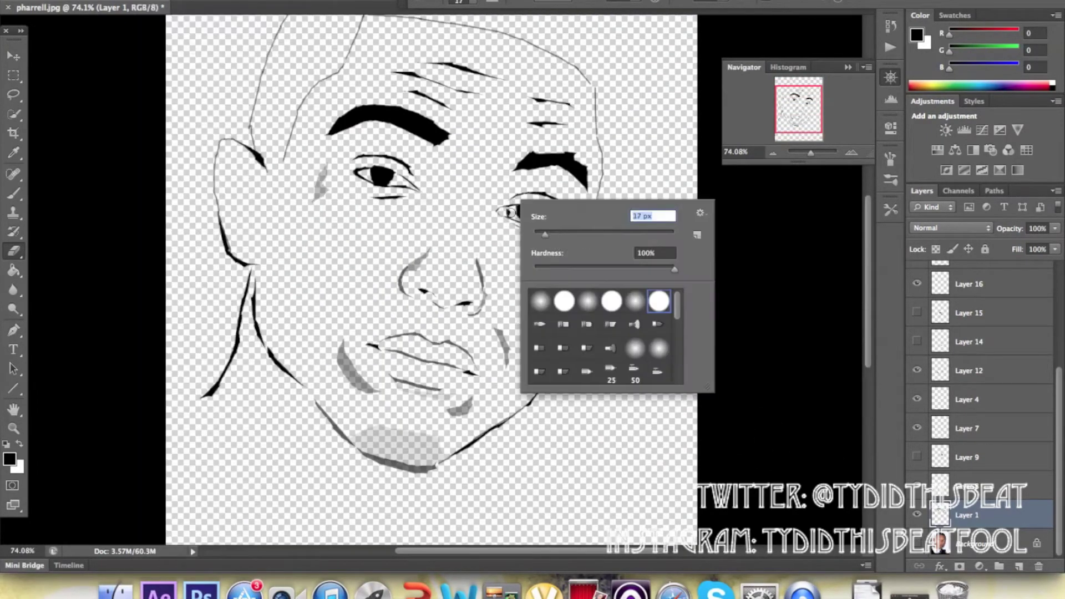
{"action": "key", "text": "b"}
{"action": "key", "text": "x"}
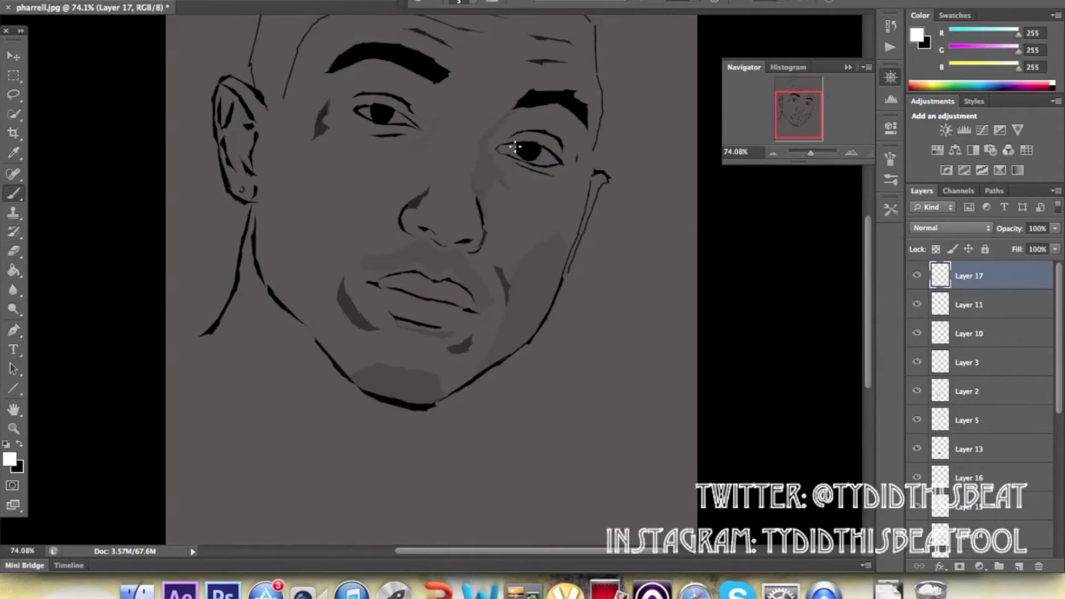
{"action": "right_click", "coordinate": [515, 150]}
{"action": "left_click_drag", "start_coordinate": [502, 150], "coordinate": [535, 153]}
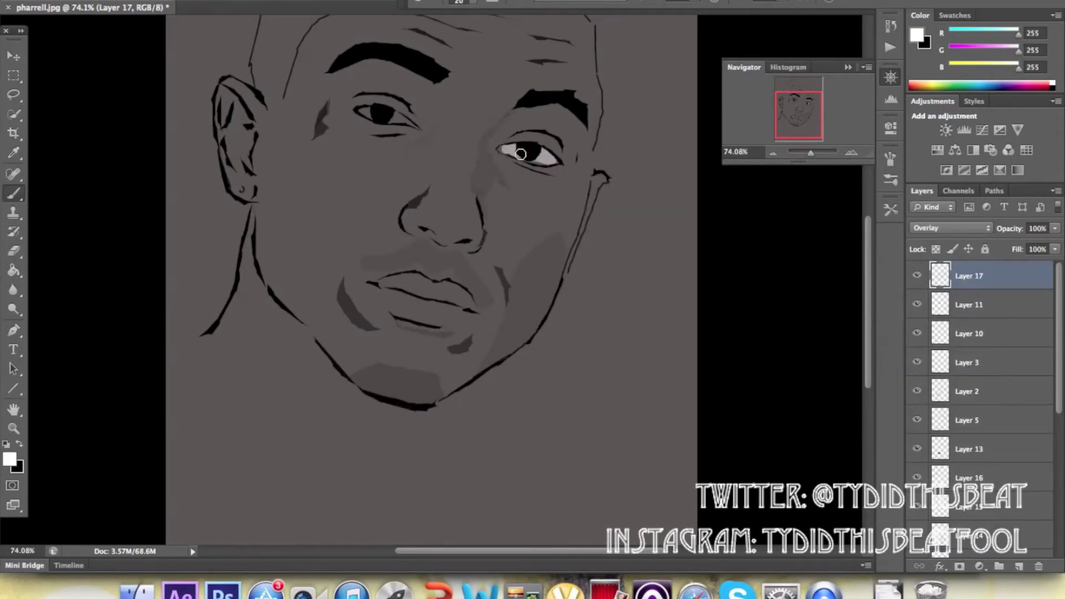
{"action": "scroll", "coordinate": [516, 160], "scroll_direction": "up", "scroll_amount": 5}
{"action": "right_click", "coordinate": [577, 220]}
{"action": "left_click", "coordinate": [558, 240]}
{"action": "key", "text": "ctrl+alt+z"}
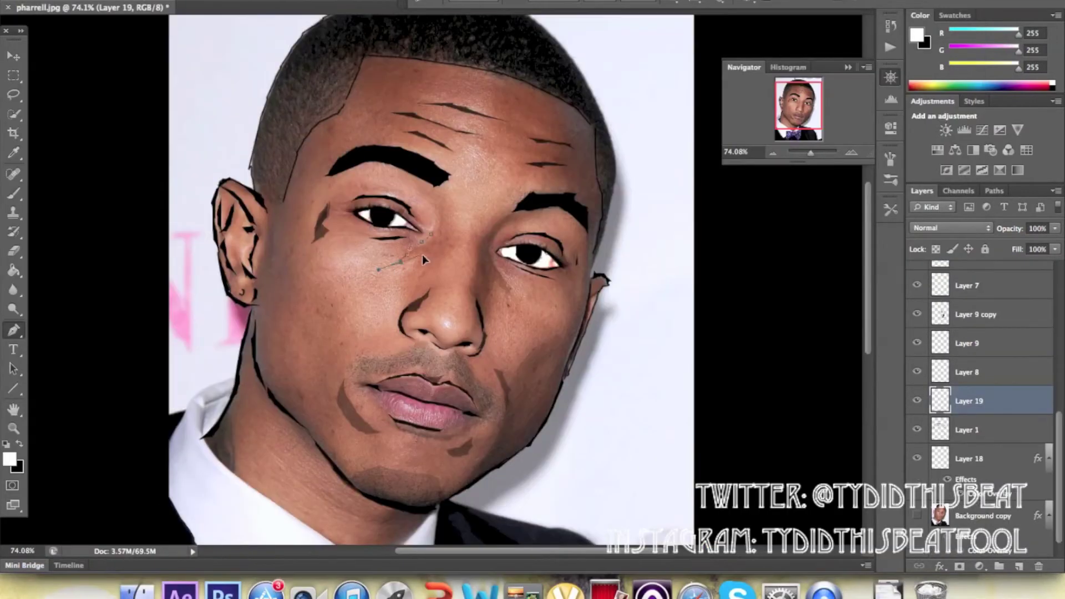
Fill the path beneath the left eye with black
{"action": "right_click", "coordinate": [422, 254]}
{"action": "left_click", "coordinate": [487, 340]}
{"action": "left_click", "coordinate": [249, 24]}
{"action": "key", "text": "x"}
{"action": "left_click", "coordinate": [636, 133]}
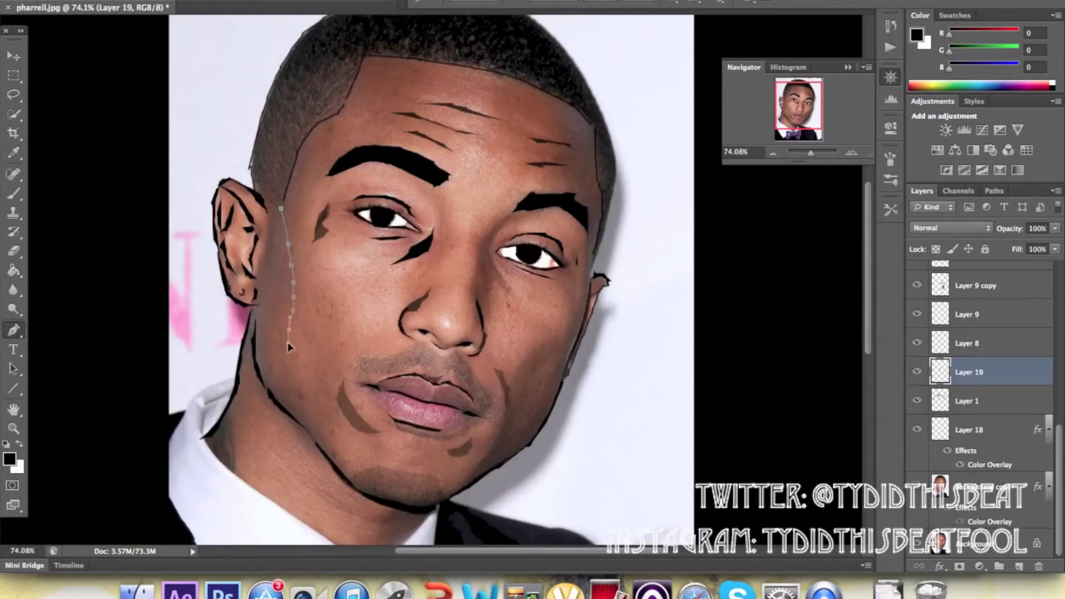
Fill the jaw path black, then undo its deletion to restore the path
{"action": "right_click", "coordinate": [257, 275]}
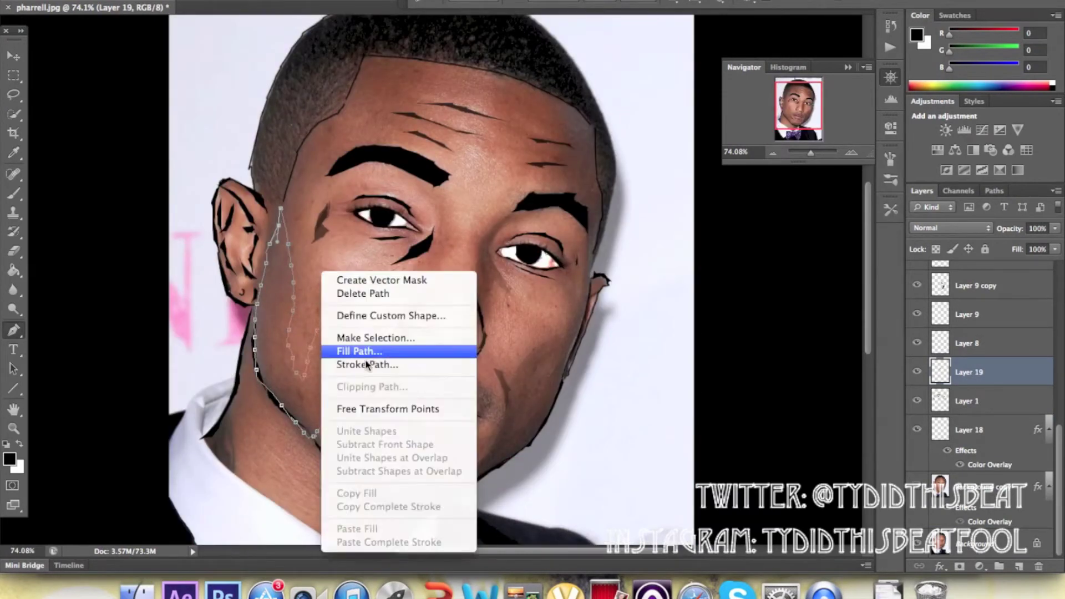
{"action": "left_click", "coordinate": [297, 356]}
{"action": "key", "text": "Return"}
{"action": "right_click", "coordinate": [542, 142]}
{"action": "left_click", "coordinate": [571, 162]}
{"action": "left_click", "coordinate": [161, 1]}
{"action": "left_click", "coordinate": [164, 21]}
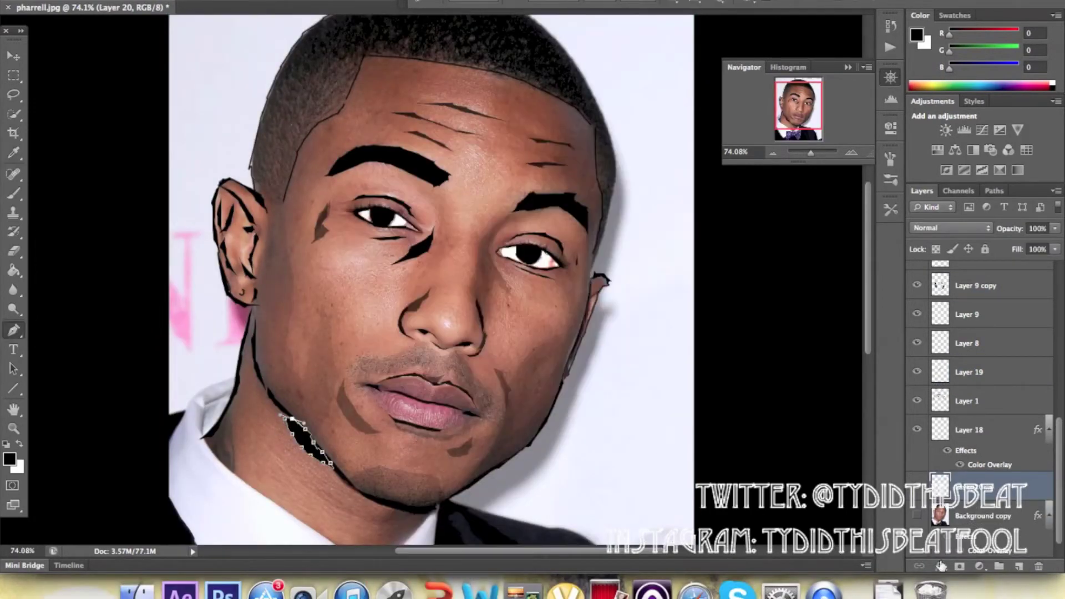
Fill the nose path with black over the reference photo
{"action": "left_click", "coordinate": [916, 516]}
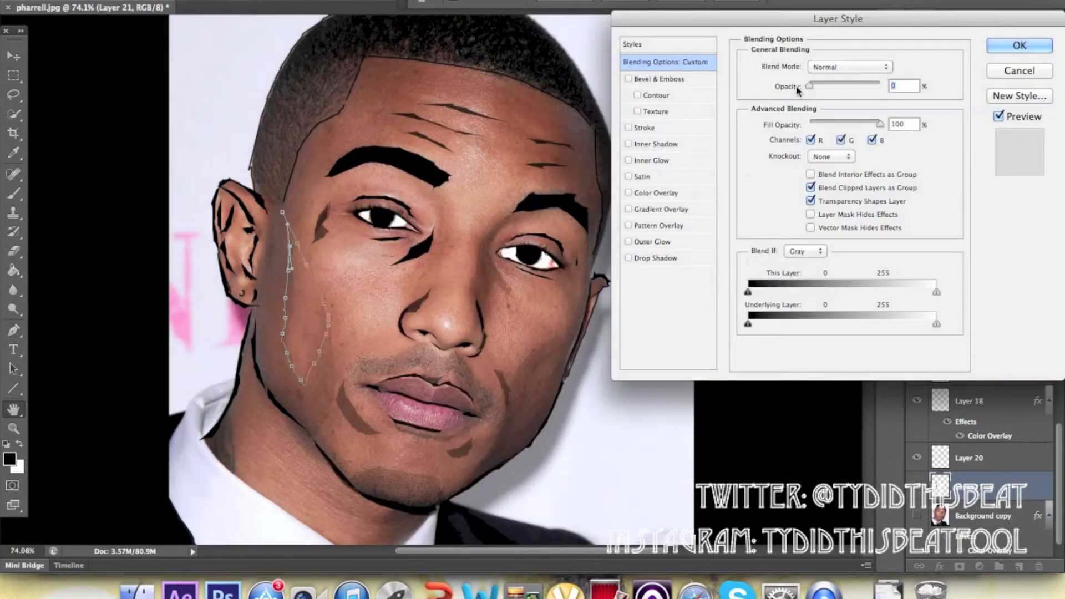
{"action": "left_click", "coordinate": [916, 516]}
{"action": "left_click", "coordinate": [917, 515]}
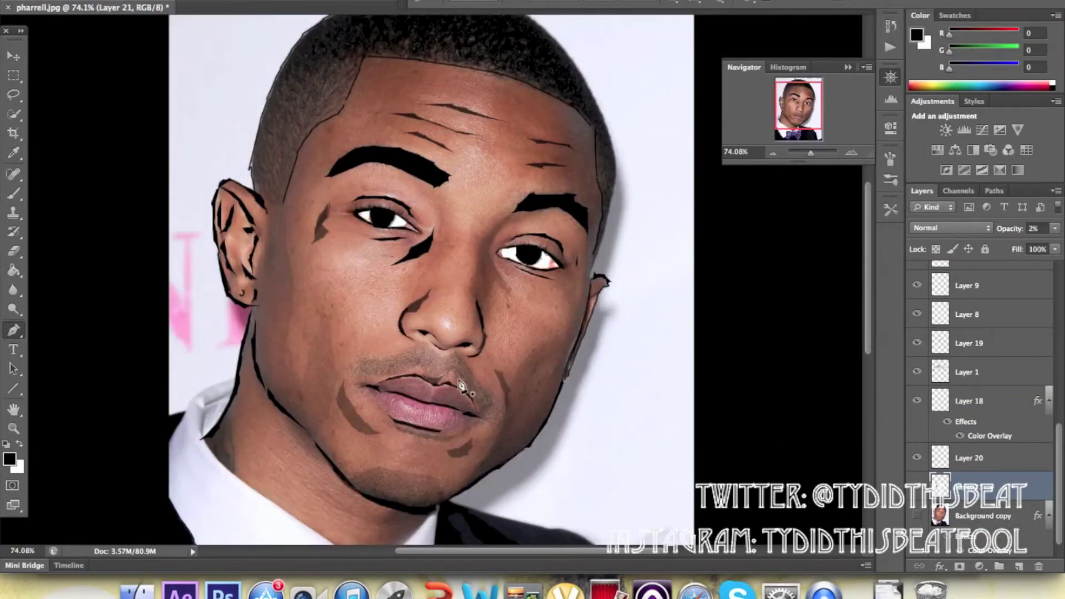
{"action": "right_click", "coordinate": [442, 228]}
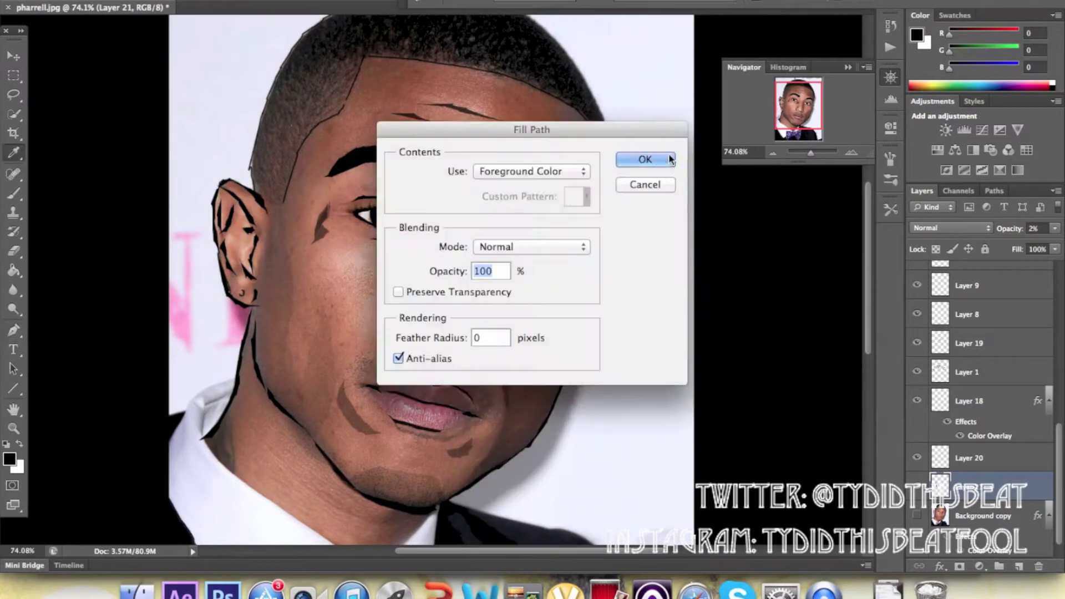
{"action": "left_click", "coordinate": [637, 157]}
{"action": "left_click", "coordinate": [917, 487]}
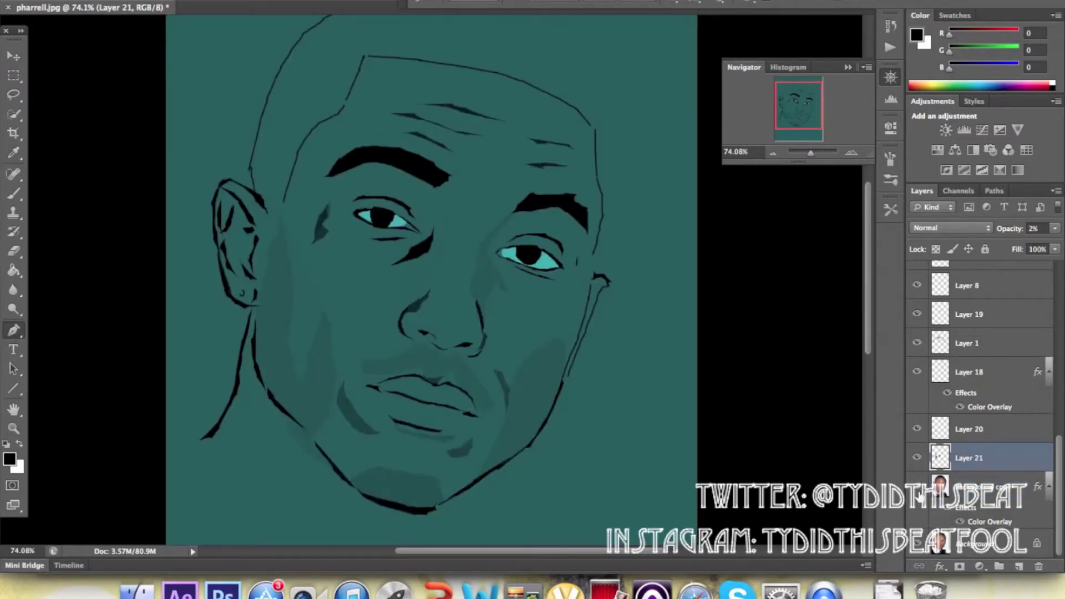
Close the cheek path and fill it with black
{"action": "left_click", "coordinate": [959, 522]}
{"action": "right_click", "coordinate": [564, 343]}
{"action": "left_click", "coordinate": [593, 388]}
{"action": "left_click", "coordinate": [637, 158]}
{"action": "left_click", "coordinate": [917, 487]}
{"action": "left_click", "coordinate": [917, 487]}
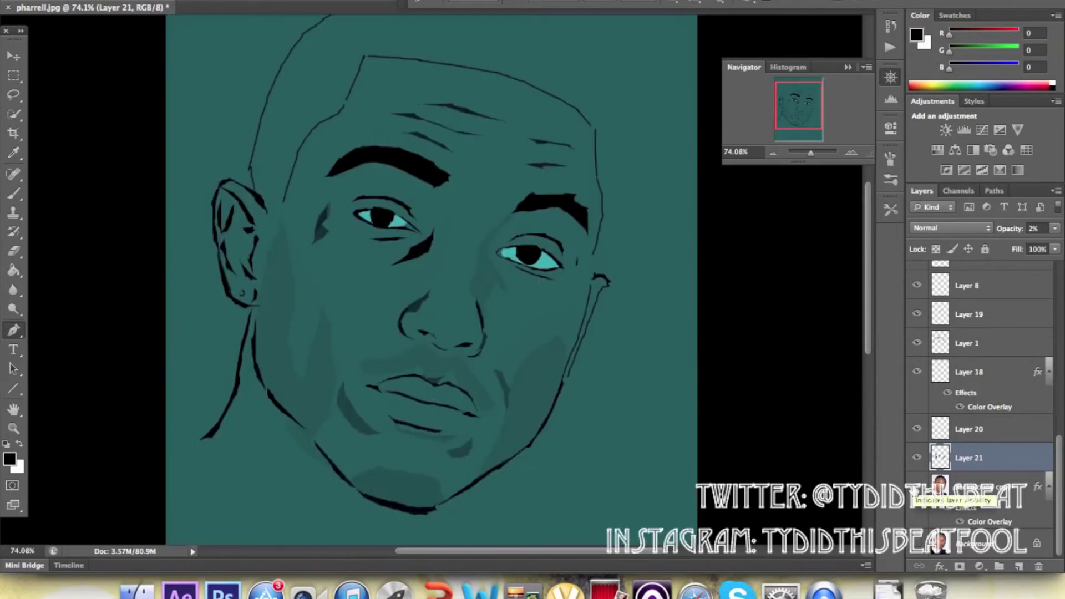
{"action": "left_click", "coordinate": [959, 522]}
Fill the path under the left eye with black
{"action": "right_click", "coordinate": [361, 258]}
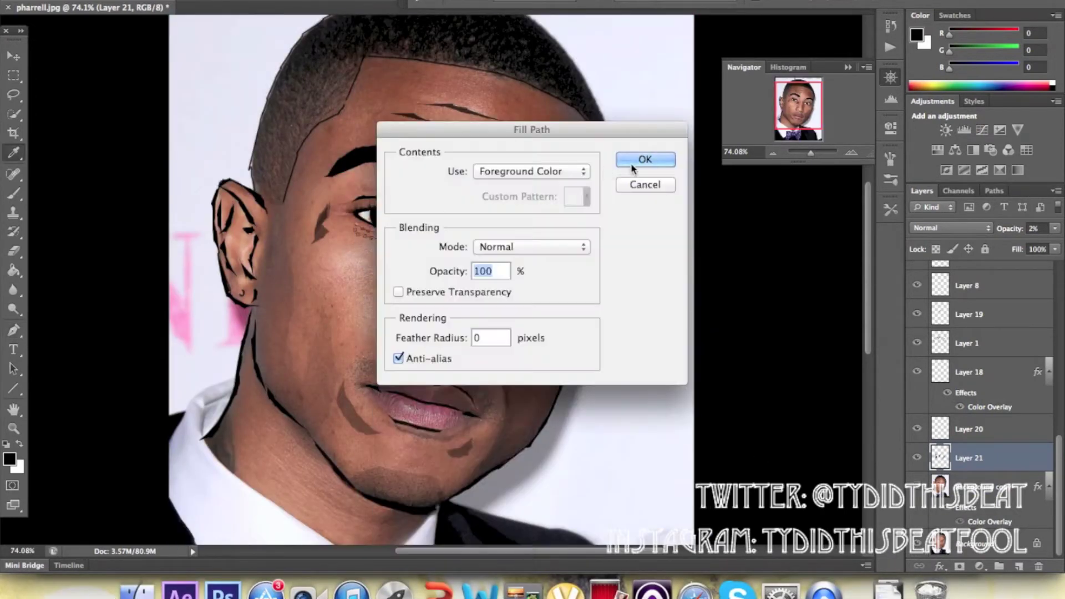
{"action": "left_click", "coordinate": [642, 157]}
{"action": "left_click", "coordinate": [960, 521]}
{"action": "left_click", "coordinate": [960, 522]}
On Layer 9 copy, fill the neck path with black
{"action": "scroll", "coordinate": [977, 333], "scroll_direction": "up", "scroll_amount": 2}
{"action": "left_click", "coordinate": [962, 300]}
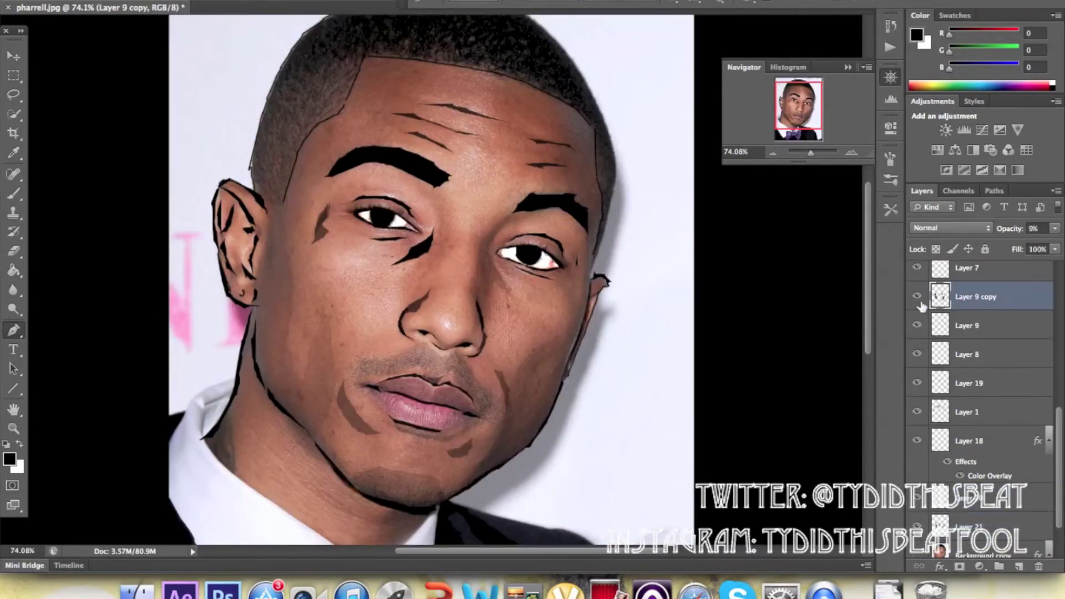
{"action": "right_click", "coordinate": [264, 461]}
{"action": "left_click", "coordinate": [321, 544]}
{"action": "left_click", "coordinate": [642, 157]}
{"action": "scroll", "coordinate": [976, 360], "scroll_direction": "down", "scroll_amount": 3}
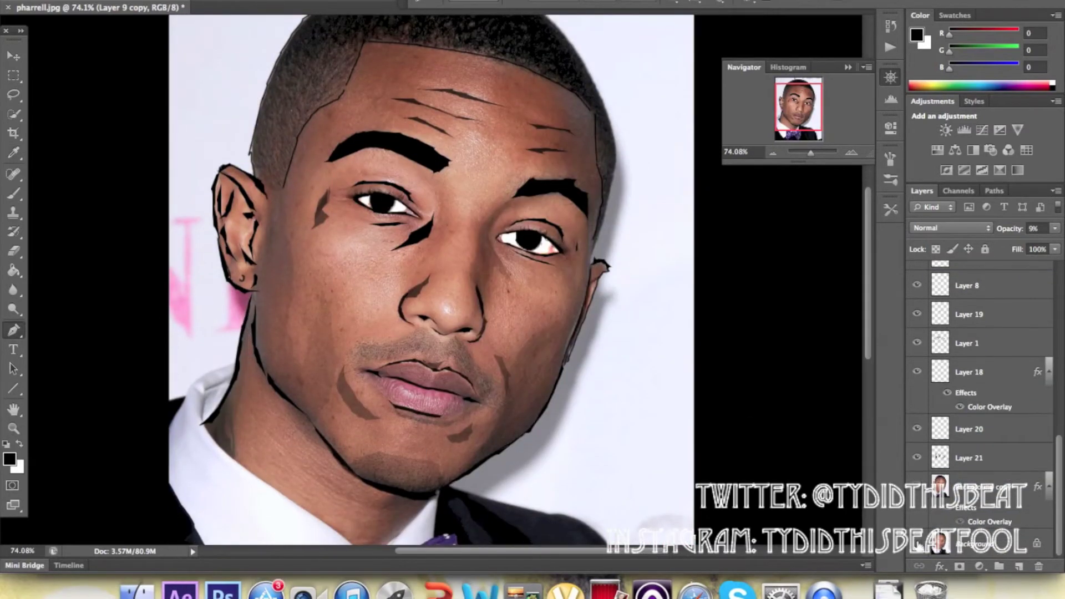
{"action": "left_click", "coordinate": [960, 521]}
Review Layer 21's layer style, then fill the ear path black
{"action": "key", "text": "v"}
{"action": "double_click", "coordinate": [998, 457]}
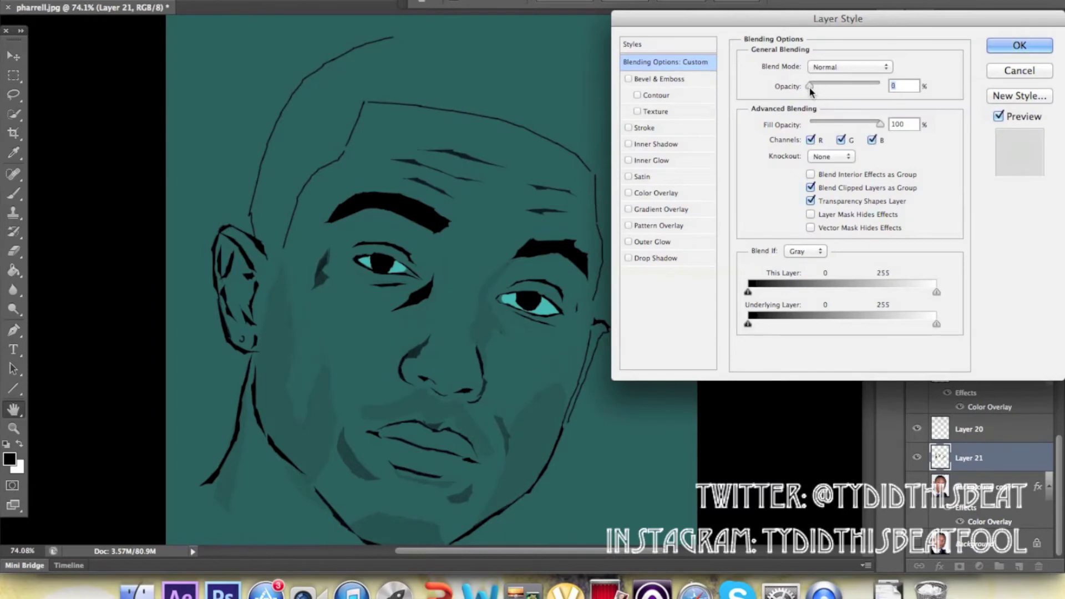
{"action": "key", "text": "Return"}
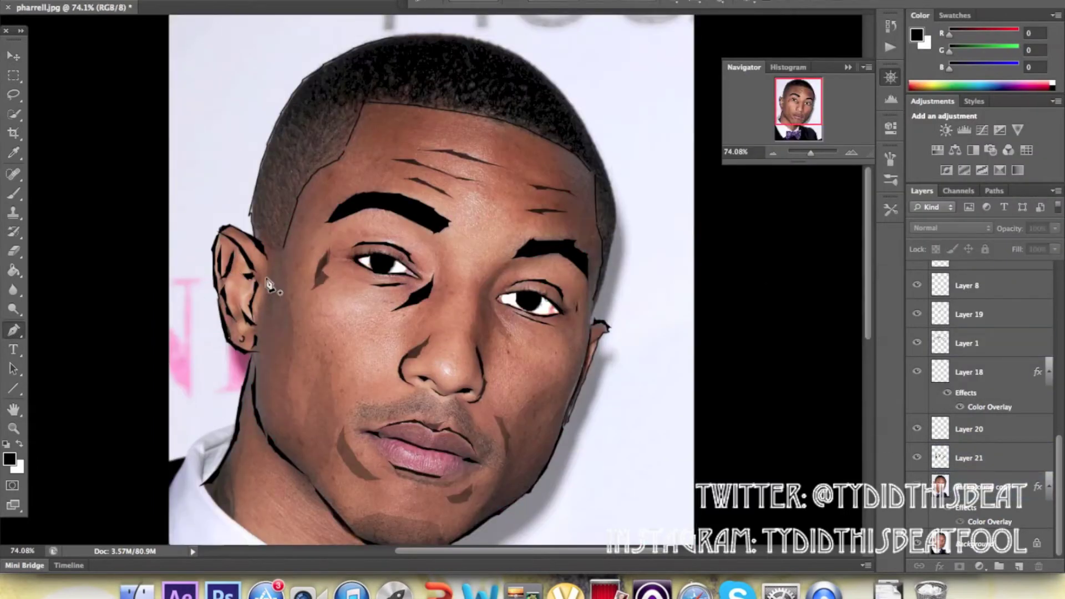
{"action": "right_click", "coordinate": [273, 303]}
{"action": "left_click", "coordinate": [965, 303]}
{"action": "key", "text": "Return"}
{"action": "left_click", "coordinate": [916, 486]}
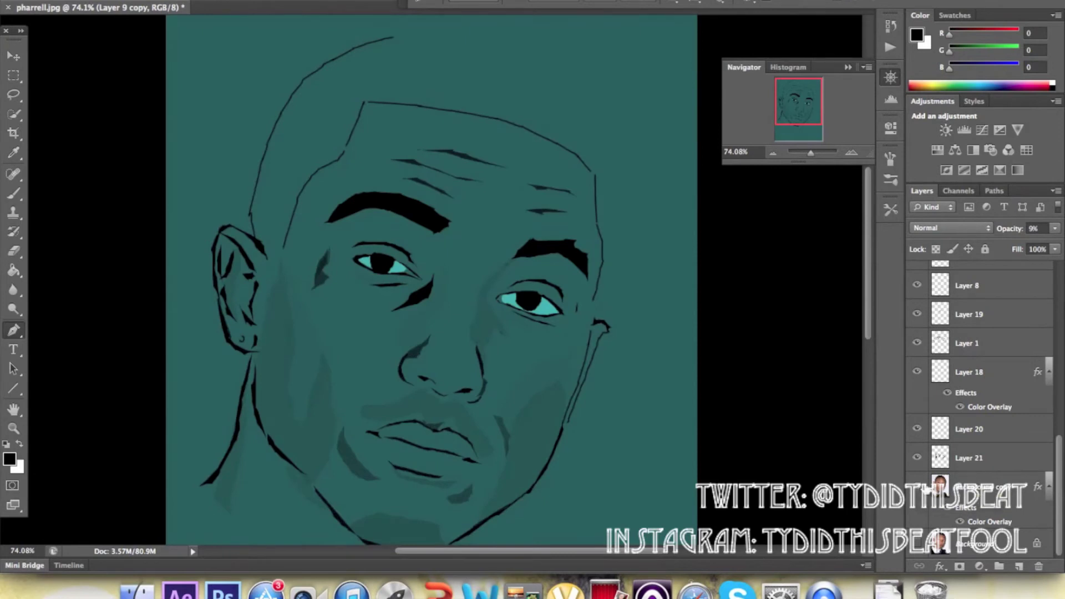
Fill the forehead path black, then delete that path
{"action": "right_click", "coordinate": [580, 161]}
{"action": "left_click", "coordinate": [599, 261]}
{"action": "key", "text": "Return"}
{"action": "right_click", "coordinate": [554, 157]}
{"action": "left_click", "coordinate": [576, 176]}
{"action": "right_click", "coordinate": [561, 188]}
{"action": "key", "text": "Escape"}
Add anchor points to the forehead hairline path and stroke it
{"action": "left_click", "coordinate": [480, 168]}
{"action": "right_click", "coordinate": [454, 200]}
{"action": "key", "text": "Escape"}
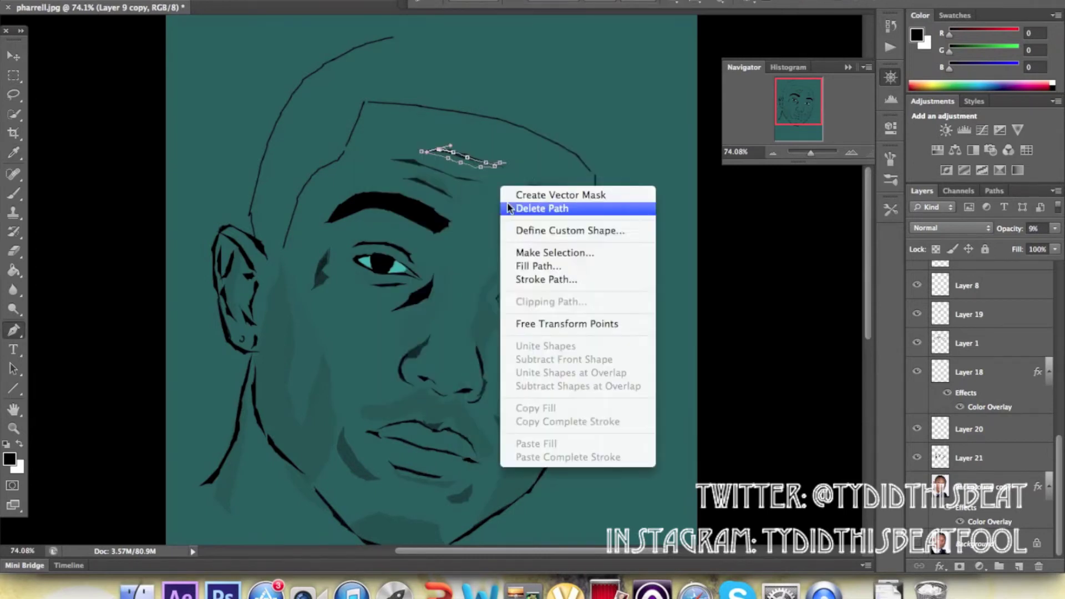
{"action": "right_click", "coordinate": [465, 188]}
{"action": "left_click", "coordinate": [411, 283]}
{"action": "key", "text": "Return"}
Move Layer 17 lower in the stack so the eyes show white
{"action": "scroll", "coordinate": [920, 436], "scroll_direction": "up", "scroll_amount": 2}
{"action": "scroll", "coordinate": [918, 410], "scroll_direction": "up", "scroll_amount": 2}
{"action": "scroll", "coordinate": [912, 366], "scroll_direction": "up", "scroll_amount": 2}
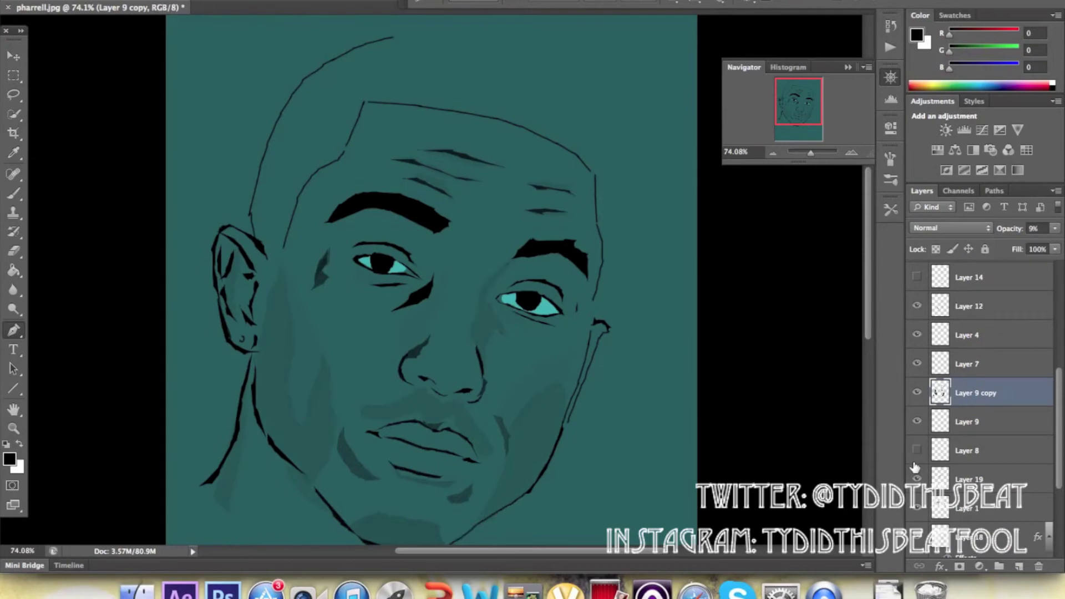
{"action": "left_click", "coordinate": [916, 450]}
{"action": "scroll", "coordinate": [976, 360], "scroll_direction": "up", "scroll_amount": 3}
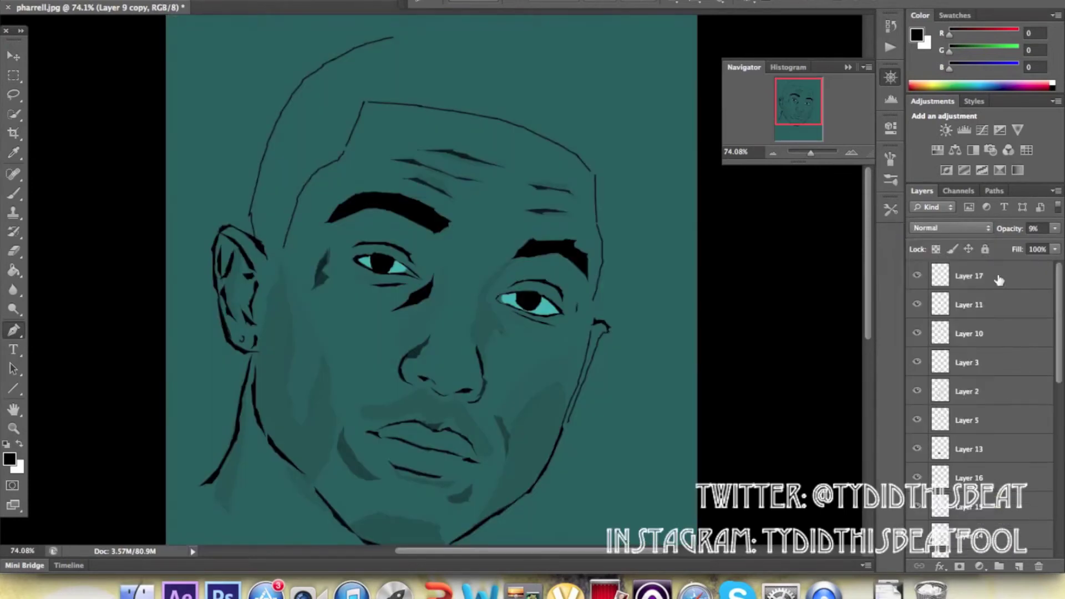
{"action": "left_click_drag", "start_coordinate": [998, 280], "coordinate": [976, 480]}
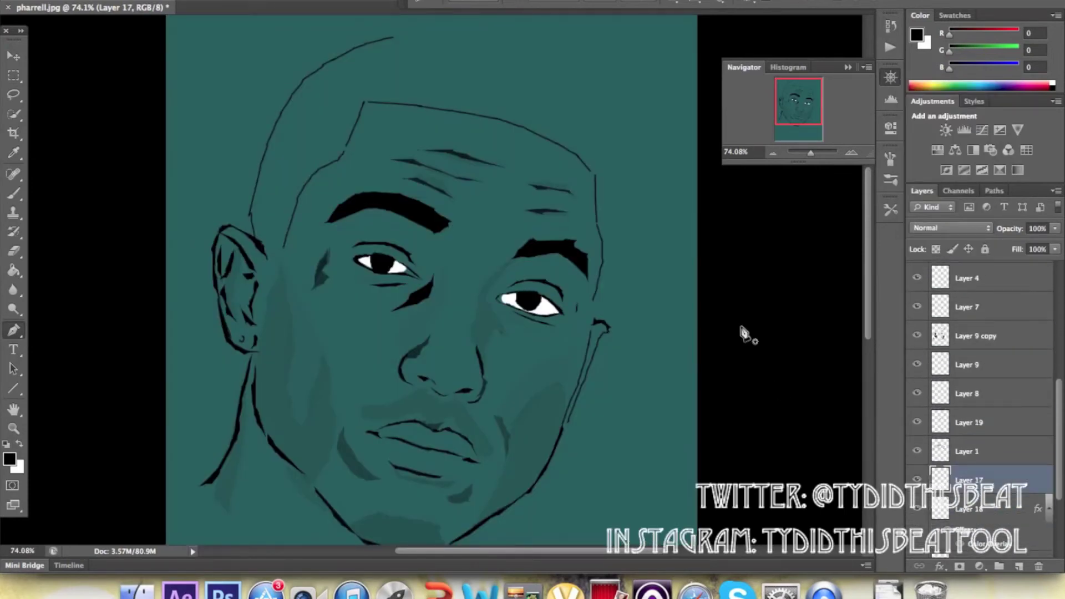
{"action": "key", "text": "v"}
{"action": "left_click", "coordinate": [331, 157], "text": "ctrl"}
On Layer 21, draw a new pen path near the chin and deselect it
{"action": "key", "text": "p"}
{"action": "right_click", "coordinate": [302, 336]}
{"action": "left_click", "coordinate": [366, 361]}
{"action": "scroll", "coordinate": [316, 338], "scroll_direction": "down", "scroll_amount": 5}
{"action": "right_click", "coordinate": [599, 229]}
{"action": "left_click", "coordinate": [660, 373]}
{"action": "scroll", "coordinate": [661, 373], "scroll_direction": "down", "scroll_amount": 3}
{"action": "left_click_drag", "start_coordinate": [502, 327], "coordinate": [485, 339]}
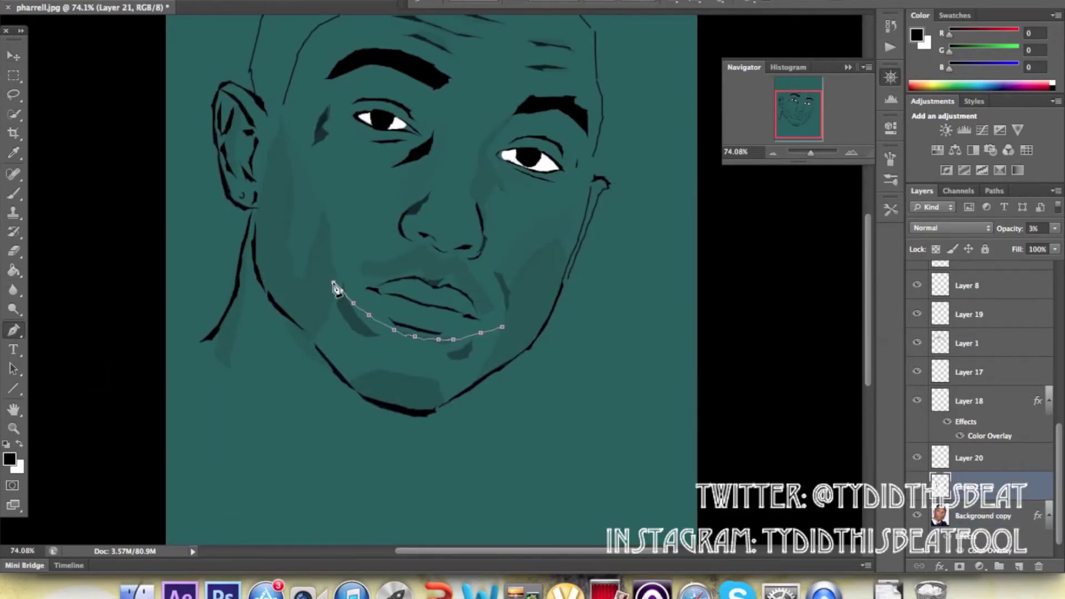
{"action": "right_click", "coordinate": [531, 420]}
{"action": "left_click", "coordinate": [570, 437]}
{"action": "scroll", "coordinate": [608, 219], "scroll_direction": "up", "scroll_amount": 5}
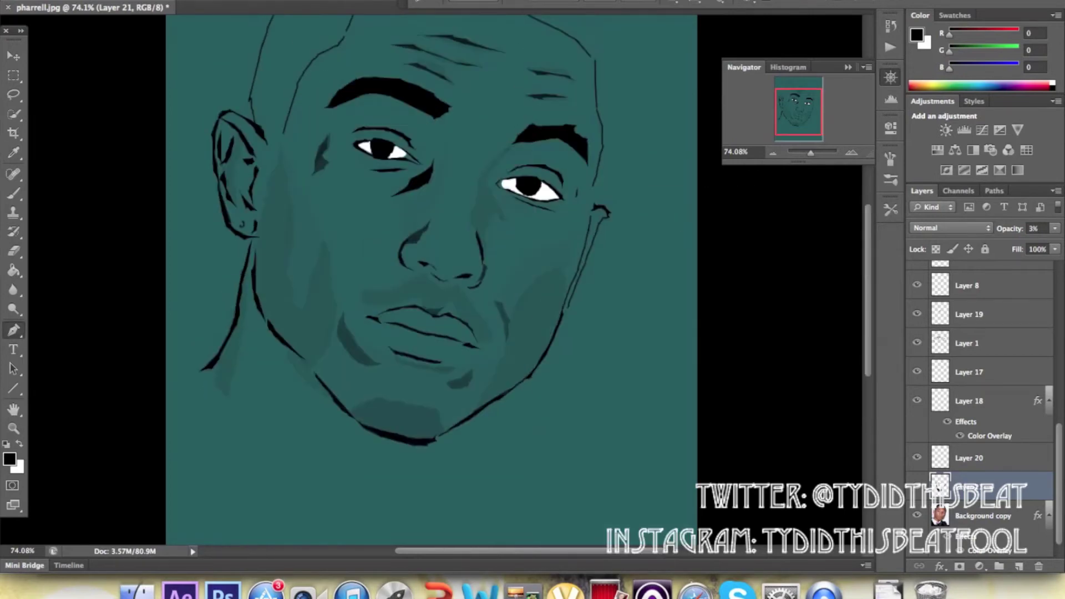
On a new empty layer, fill the nostril path with black
{"action": "left_click", "coordinate": [1048, 516]}
{"action": "left_click", "coordinate": [960, 521]}
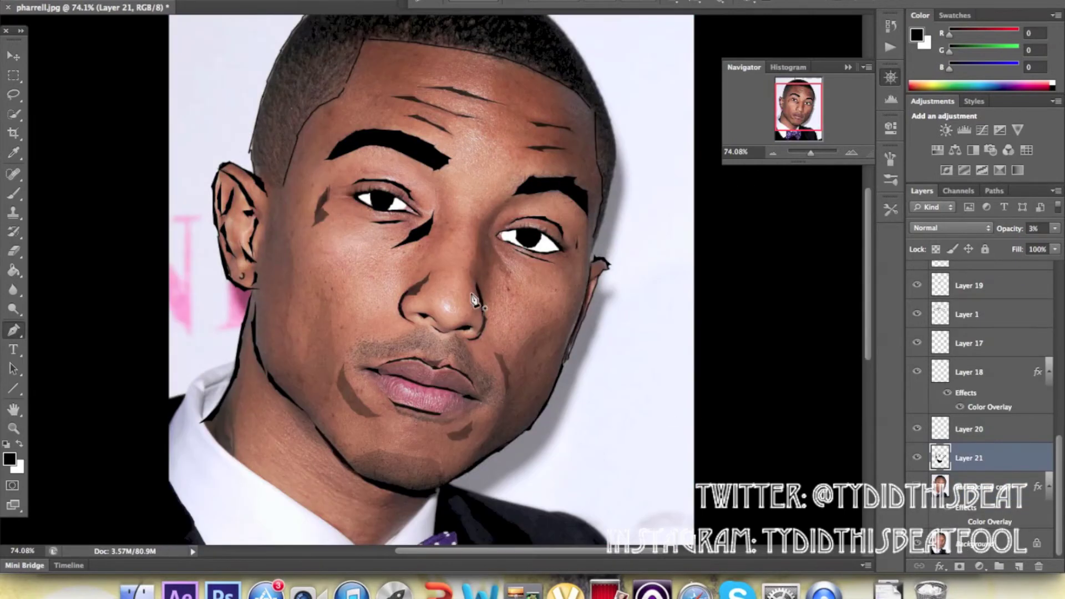
{"action": "key", "text": "ctrl+shift+alt+n"}
{"action": "right_click", "coordinate": [470, 327]}
{"action": "key", "text": "Return"}
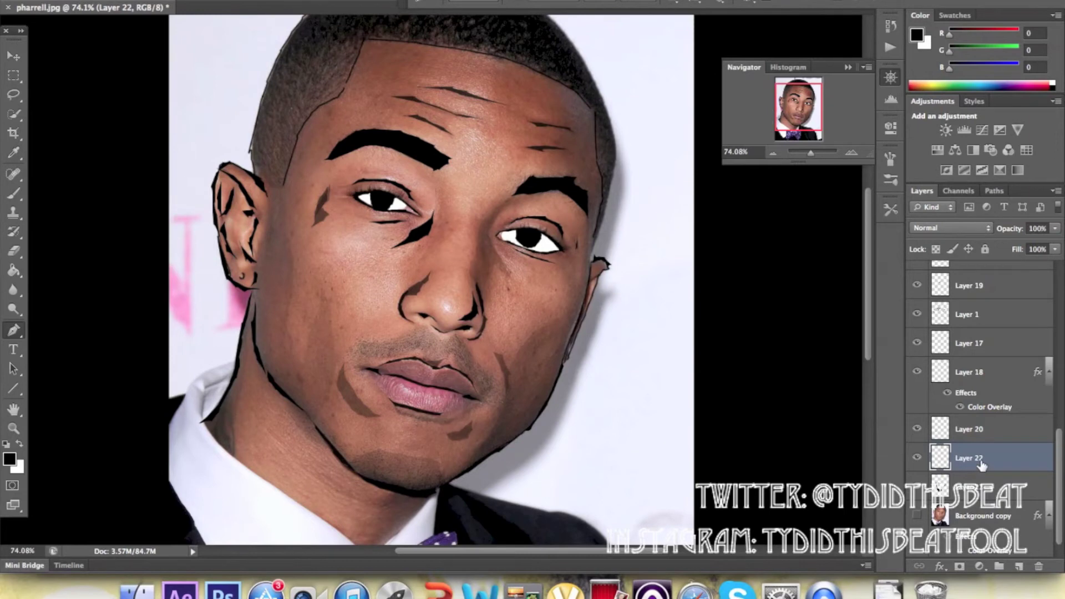
{"action": "left_click", "coordinate": [917, 487]}
{"action": "double_click", "coordinate": [990, 438]}
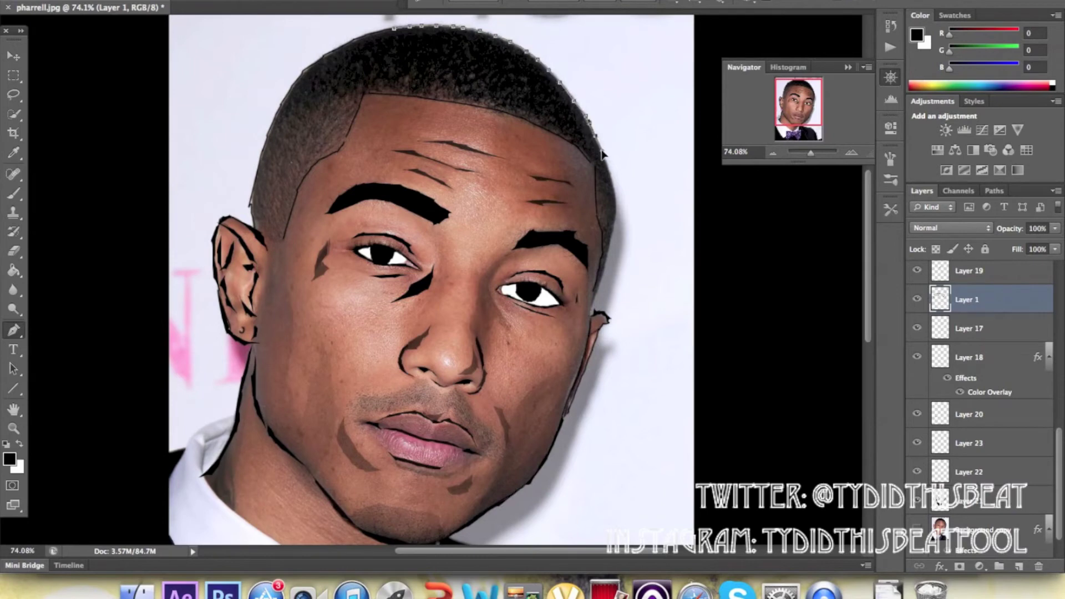
Paint black hair across the top and down the left side of the head
{"action": "key", "text": "b"}
{"action": "right_click", "coordinate": [508, 207]}
{"action": "key", "text": "Return"}
{"action": "scroll", "coordinate": [920, 461], "scroll_direction": "down", "scroll_amount": 2}
{"action": "scroll", "coordinate": [796, 440], "scroll_direction": "down", "scroll_amount": 2}
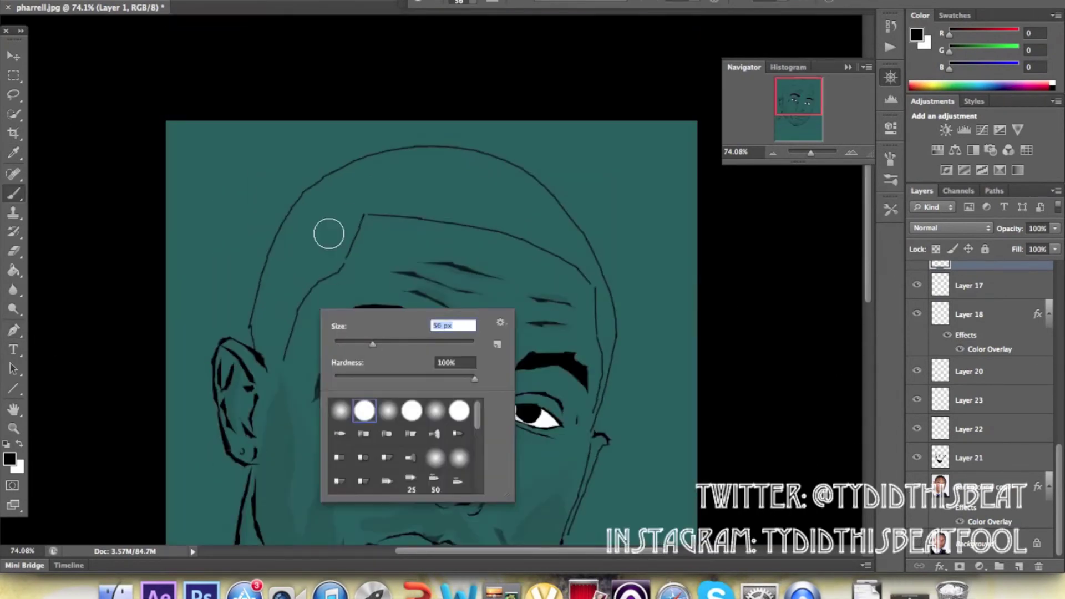
{"action": "left_click_drag", "start_coordinate": [448, 119], "coordinate": [387, 115]}
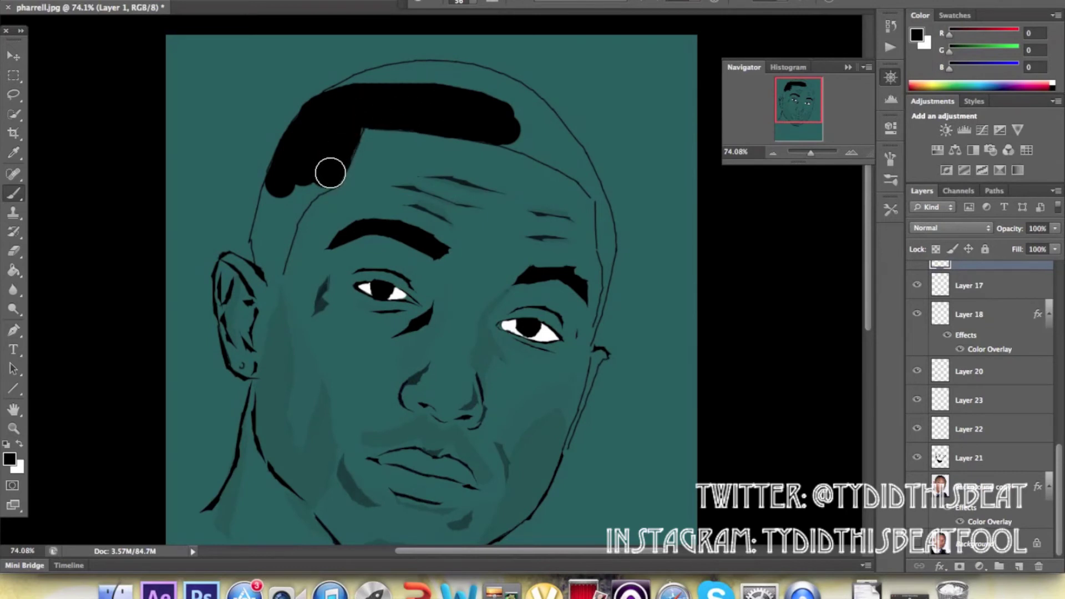
{"action": "scroll", "coordinate": [285, 203], "scroll_direction": "down", "scroll_amount": 2}
{"action": "left_click_drag", "start_coordinate": [280, 207], "coordinate": [295, 130]}
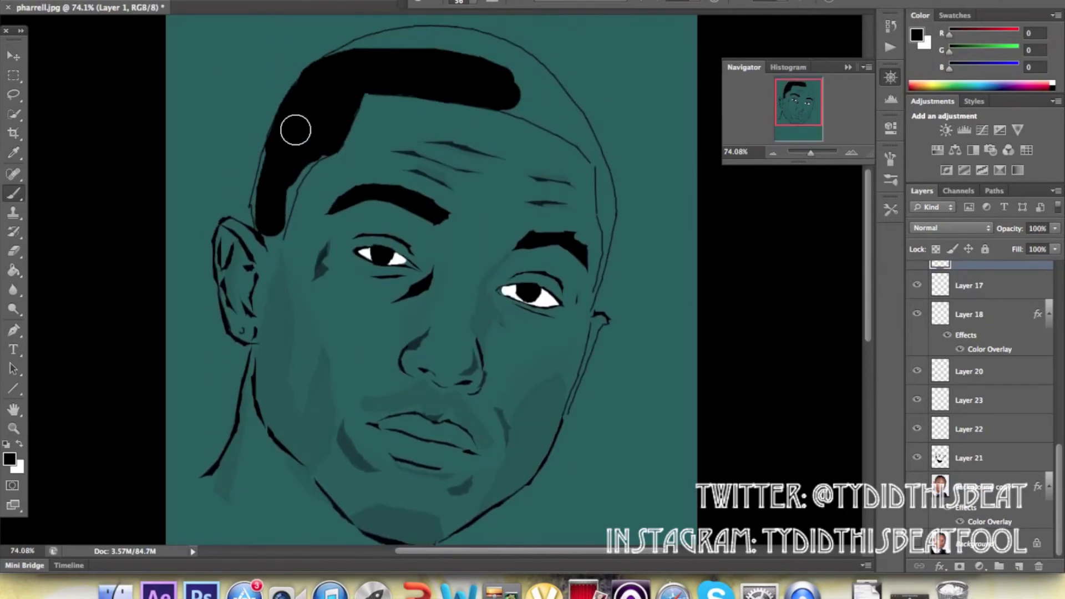
{"action": "mouse_move", "coordinate": [384, 53]}
{"action": "left_mouse_down"}
{"action": "mouse_move", "coordinate": [489, 90]}
{"action": "mouse_move", "coordinate": [442, 36]}
{"action": "left_mouse_up"}
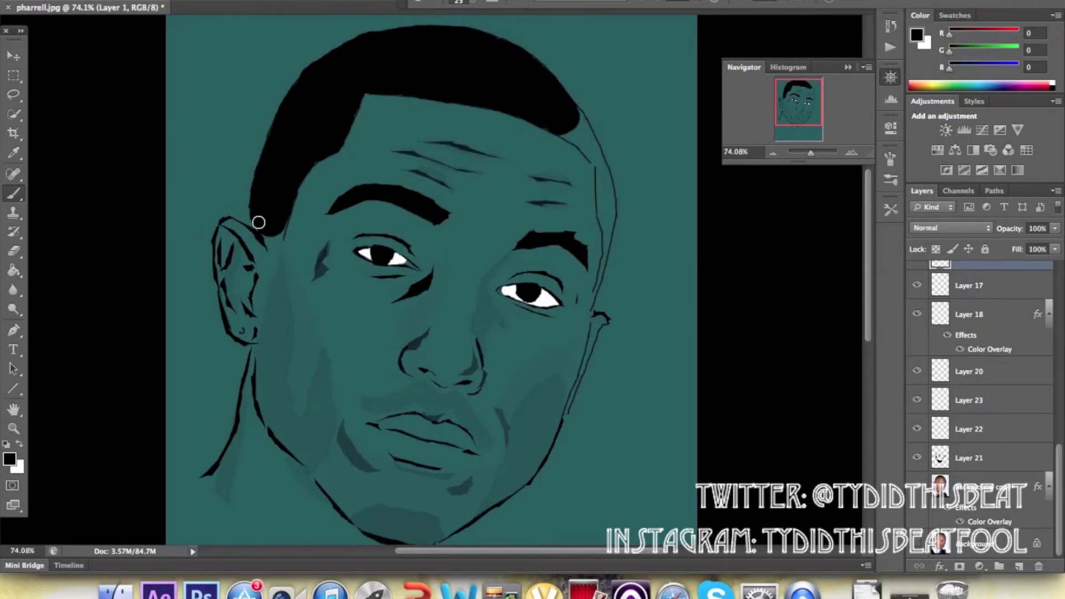
Set the brush to 12 px, then duplicate Layer 1 and hide the copy
{"action": "right_click", "coordinate": [589, 156]}
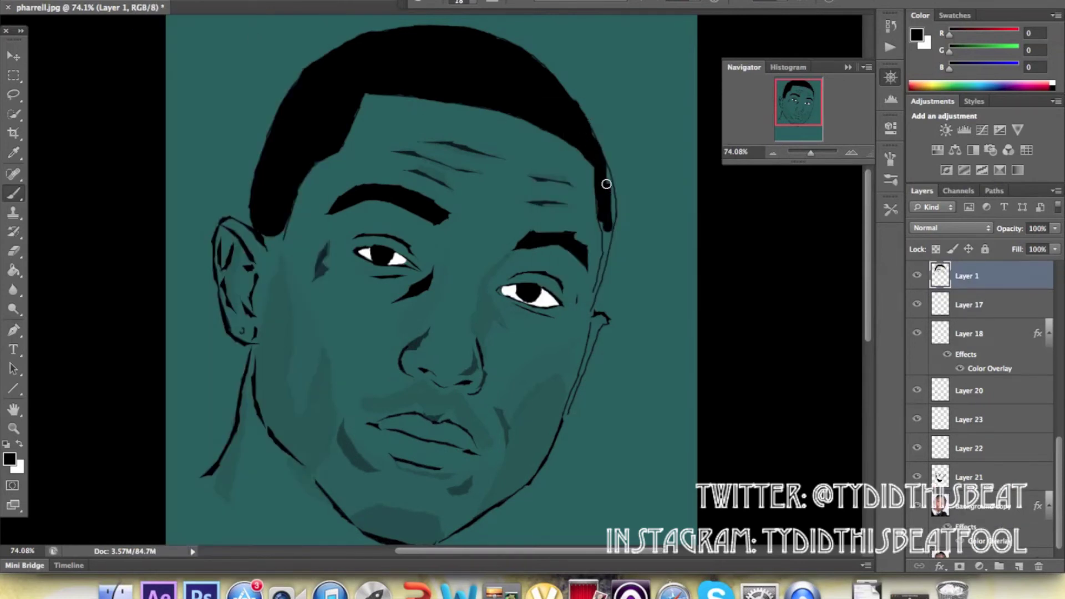
{"action": "right_click", "coordinate": [657, 223]}
{"action": "right_click", "coordinate": [668, 284]}
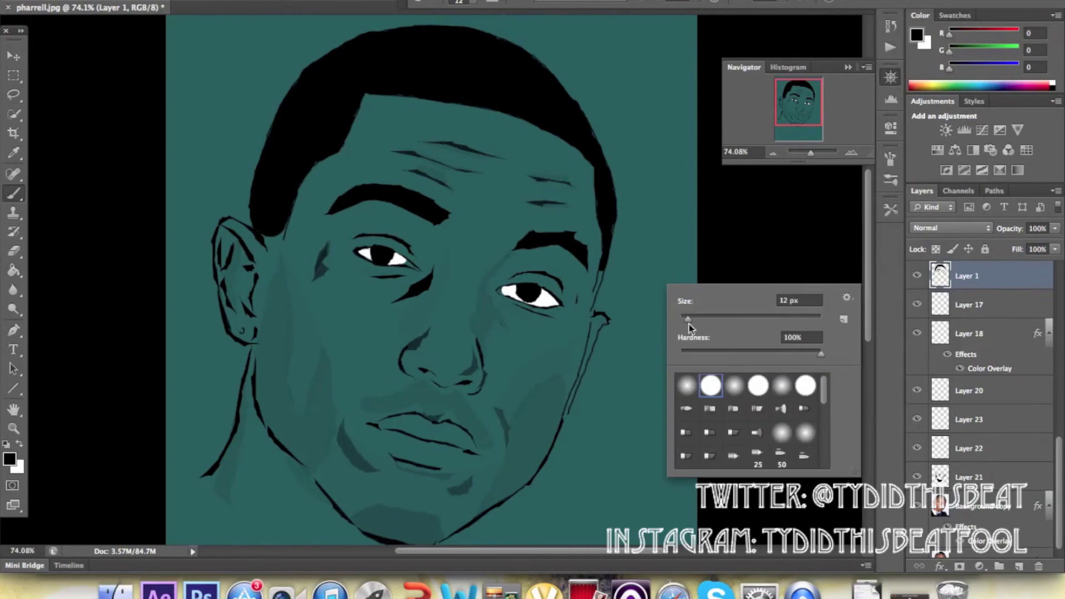
{"action": "key", "text": "Return"}
{"action": "scroll", "coordinate": [591, 228], "scroll_direction": "down", "scroll_amount": 3}
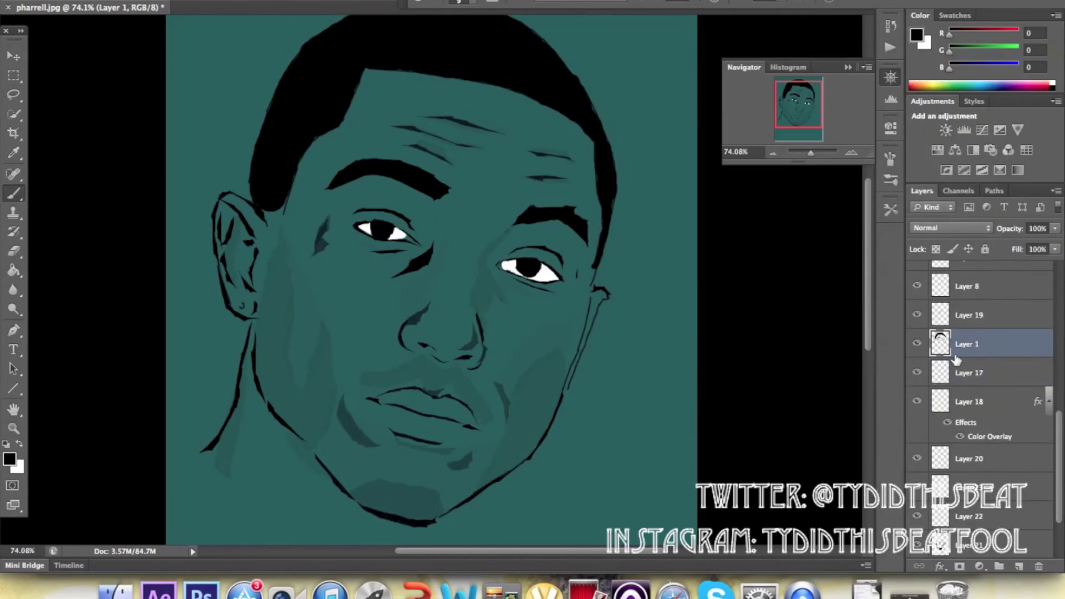
{"action": "key", "text": "ctrl+j"}
{"action": "left_click", "coordinate": [916, 343]}
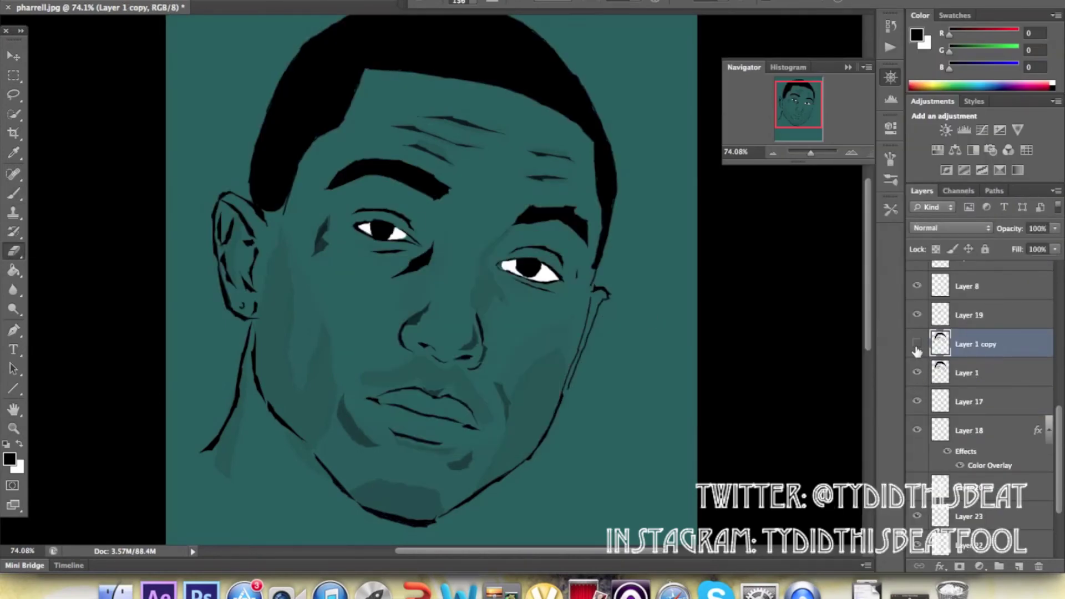
On Layer 1, fade the hair near the temple and ear with a soft eraser
{"action": "left_click", "coordinate": [965, 372]}
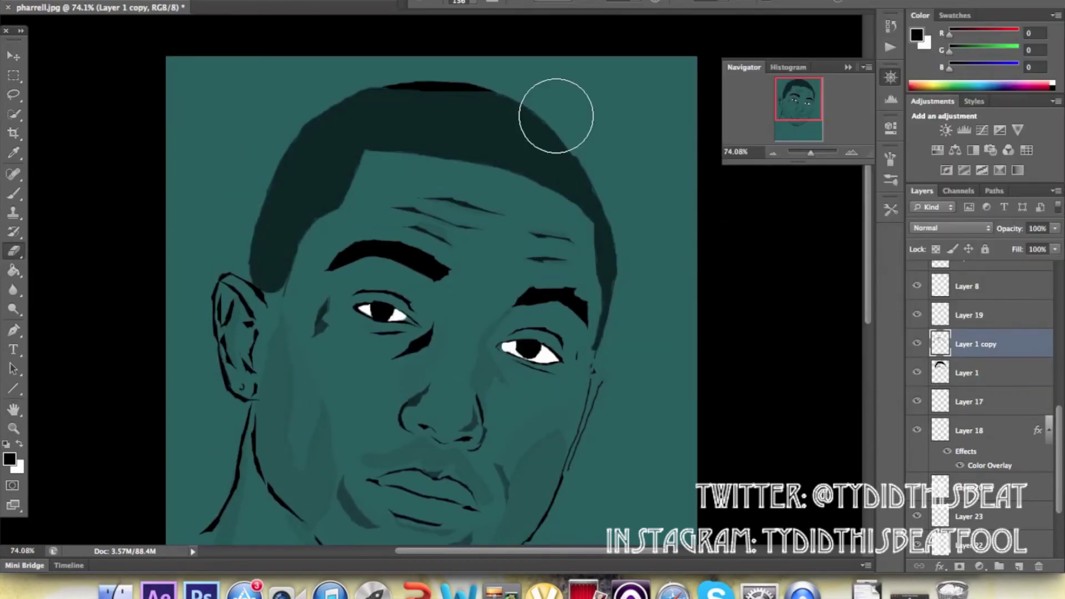
{"action": "right_click", "coordinate": [410, 374]}
{"action": "double_click", "coordinate": [409, 375]}
{"action": "left_click_drag", "start_coordinate": [292, 231], "coordinate": [271, 280]}
{"action": "scroll", "coordinate": [265, 241], "scroll_direction": "down", "scroll_amount": 2}
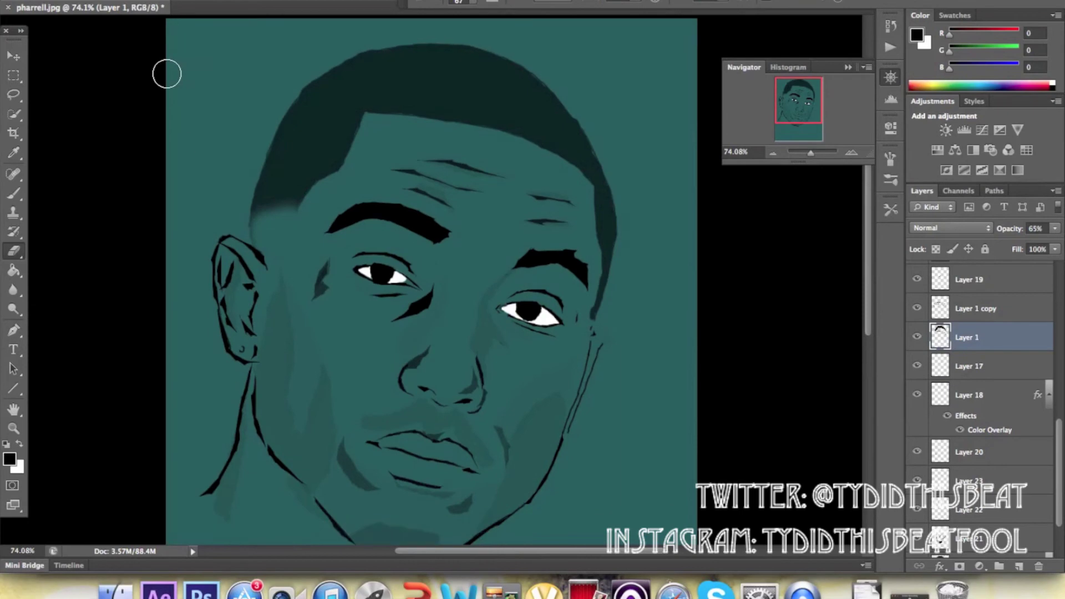
{"action": "left_click_drag", "start_coordinate": [278, 204], "coordinate": [267, 233]}
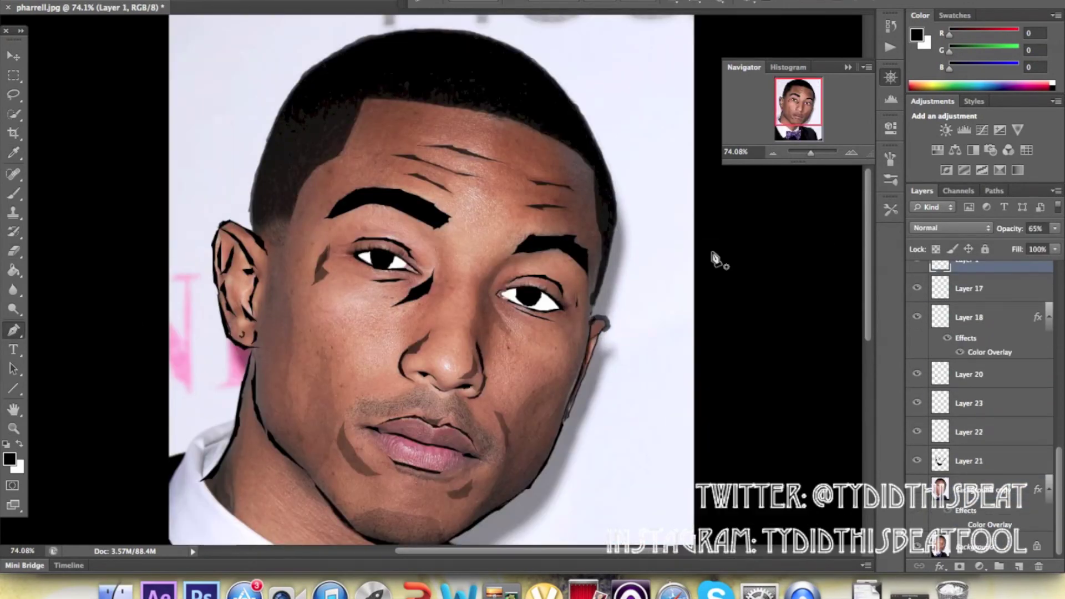
Stroke the jaw path with a dark line on Layer 22
{"action": "right_click", "coordinate": [627, 328]}
{"action": "left_click", "coordinate": [682, 420]}
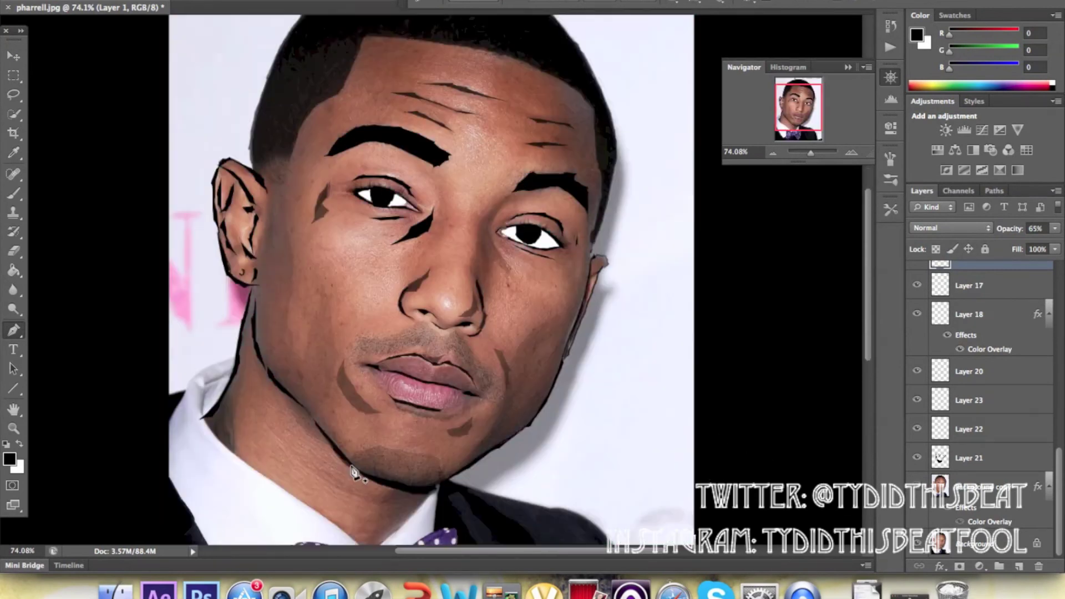
{"action": "left_click", "coordinate": [943, 428]}
{"action": "right_click", "coordinate": [684, 389]}
{"action": "left_click", "coordinate": [704, 447]}
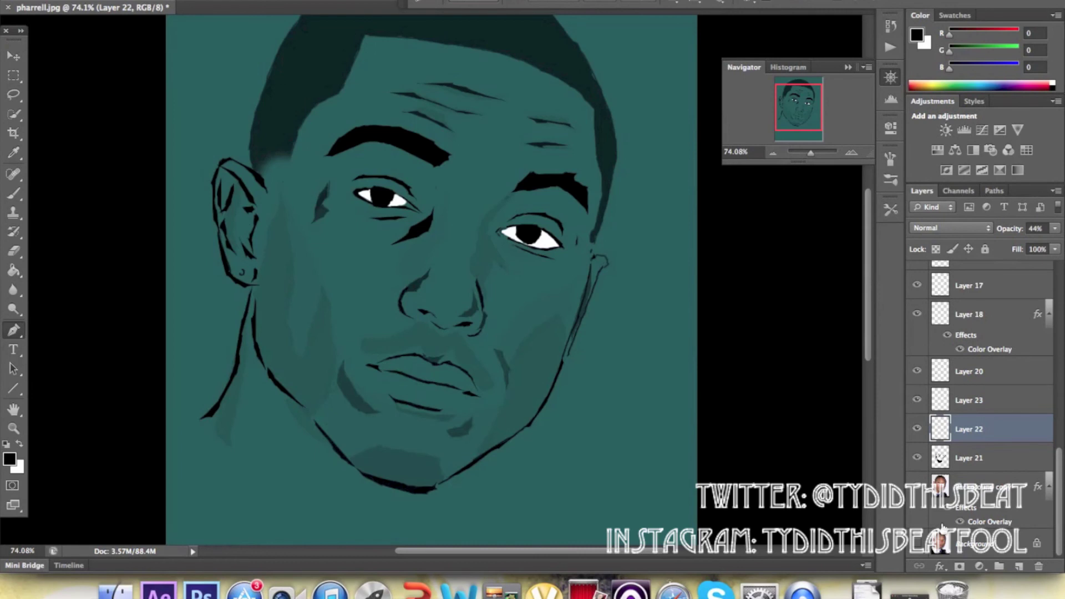
{"action": "scroll", "coordinate": [976, 388], "scroll_direction": "up", "scroll_amount": 2}
Review the Eraser brush settings, then add a new type layer above Layer 17
{"action": "key", "text": "e"}
{"action": "right_click", "coordinate": [536, 258]}
{"action": "key", "text": "Escape"}
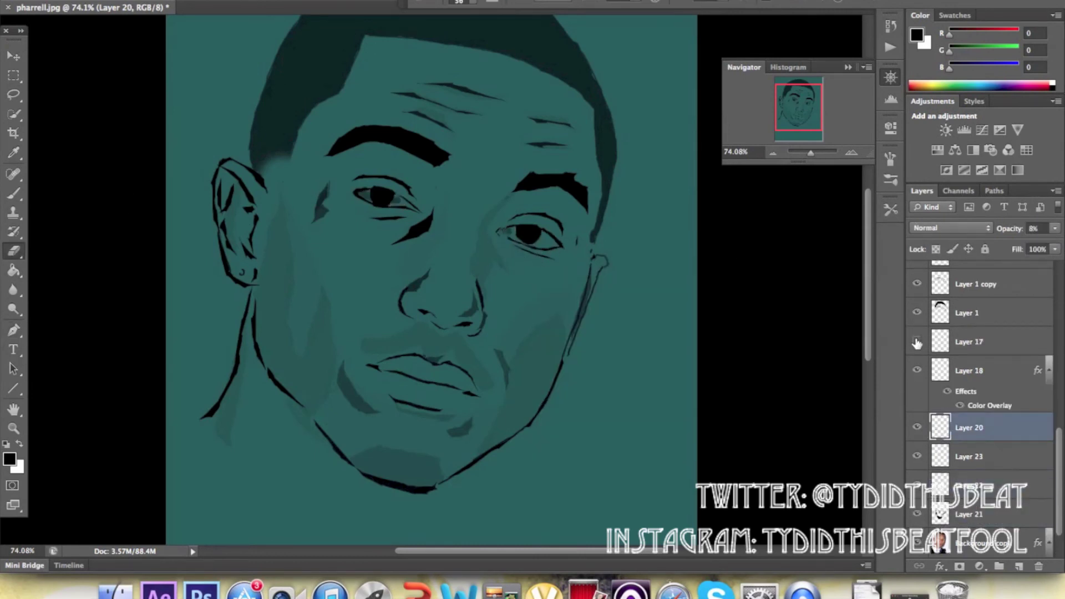
{"action": "right_click", "coordinate": [554, 304]}
{"action": "key", "text": "Return"}
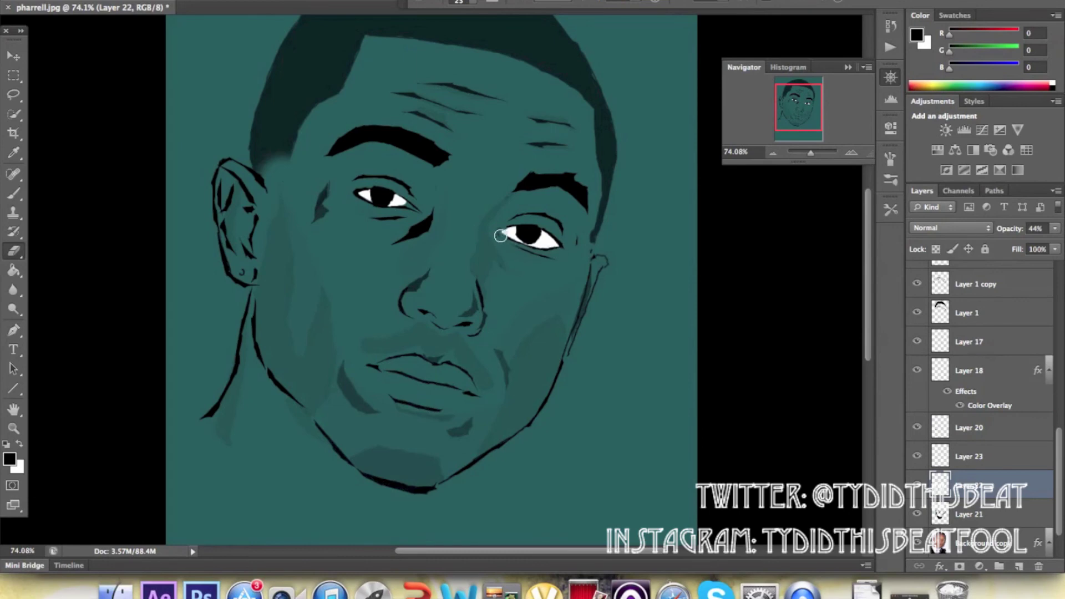
{"action": "left_click", "coordinate": [501, 230], "text": "ctrl"}
{"action": "scroll", "coordinate": [186, 179], "scroll_direction": "up", "scroll_amount": 2}
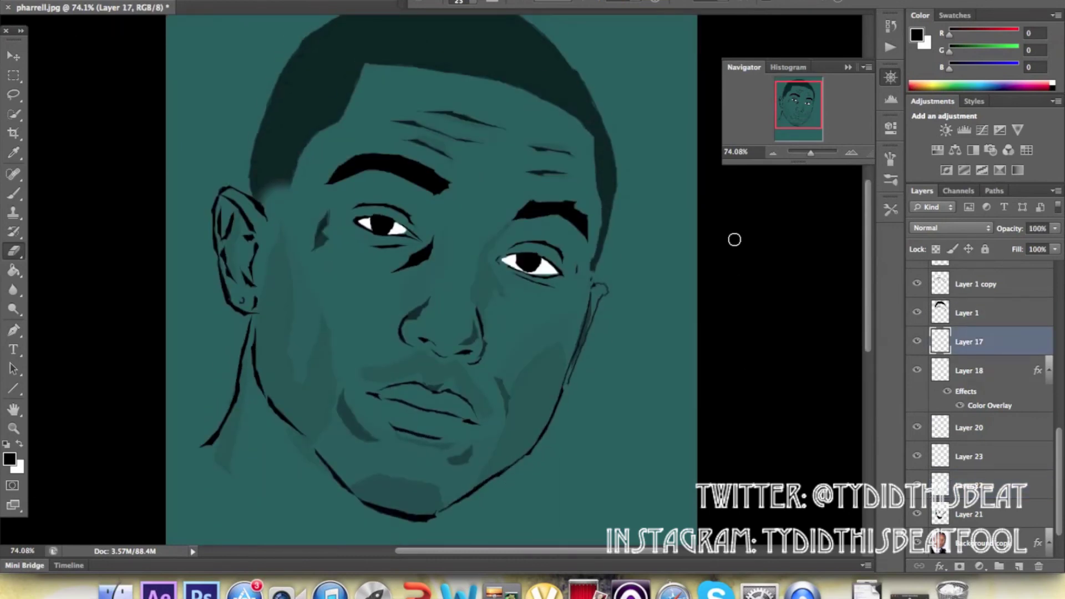
{"action": "scroll", "coordinate": [438, 245], "scroll_direction": "down", "scroll_amount": 5}
{"action": "key", "text": "t"}
{"action": "left_click", "coordinate": [172, 365]}
Choose a font for the white PHARRELL title and resize it across the bottom
{"action": "left_click", "coordinate": [549, 2]}
{"action": "scroll", "coordinate": [665, 413], "scroll_direction": "down", "scroll_amount": 5}
{"action": "scroll", "coordinate": [665, 411], "scroll_direction": "down", "scroll_amount": 5}
{"action": "scroll", "coordinate": [665, 410], "scroll_direction": "down", "scroll_amount": 5}
{"action": "scroll", "coordinate": [667, 406], "scroll_direction": "down", "scroll_amount": 3}
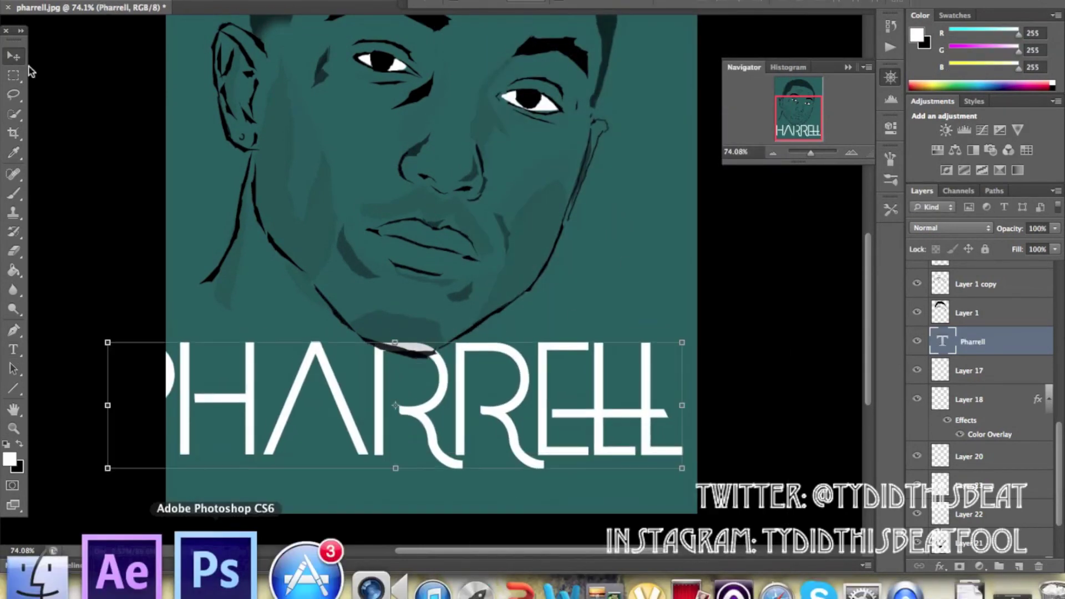
{"action": "left_click_drag", "start_coordinate": [107, 405], "coordinate": [188, 416]}
{"action": "scroll", "coordinate": [592, 238], "scroll_direction": "down", "scroll_amount": 2}
Apply the title's transformation and give it a Drop Shadow layer style
{"action": "key", "text": "v"}
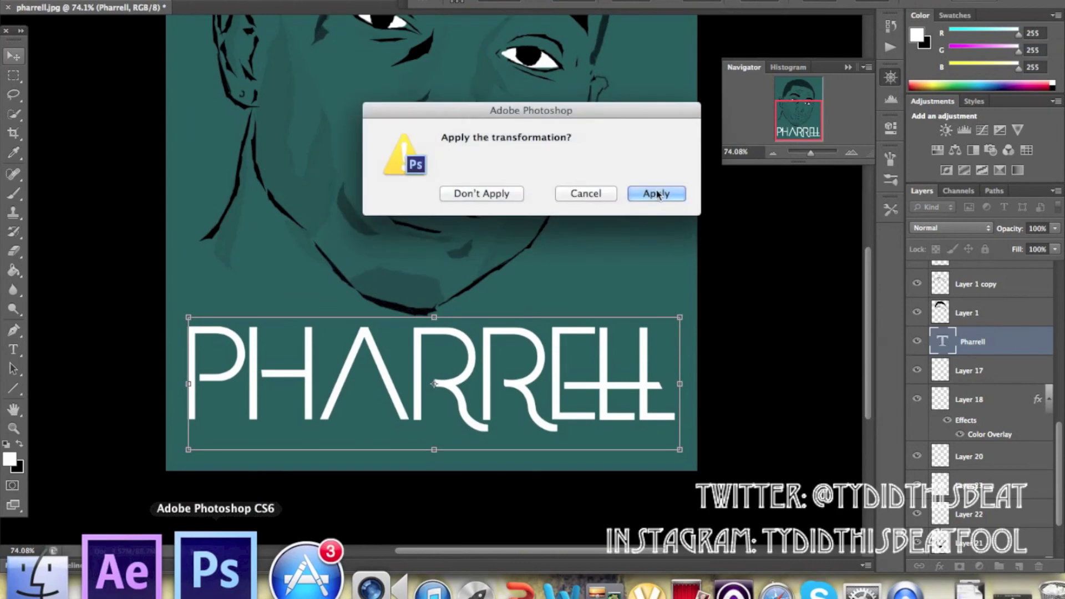
{"action": "left_click", "coordinate": [612, 209]}
{"action": "left_click", "coordinate": [939, 566]}
{"action": "left_click", "coordinate": [965, 509]}
{"action": "left_click", "coordinate": [1019, 45]}
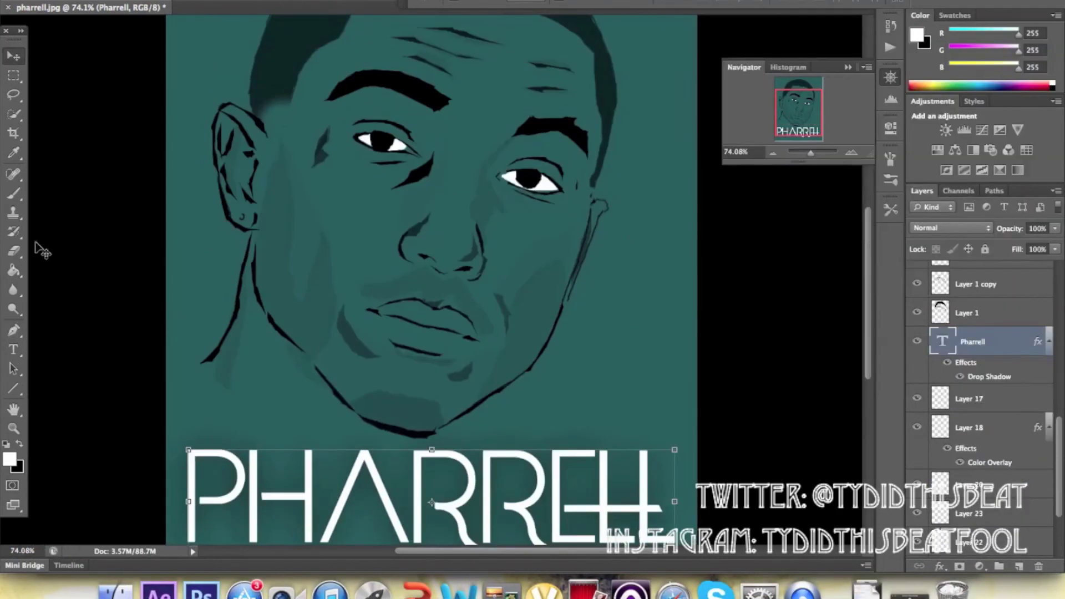
{"action": "right_click", "coordinate": [566, 392]}
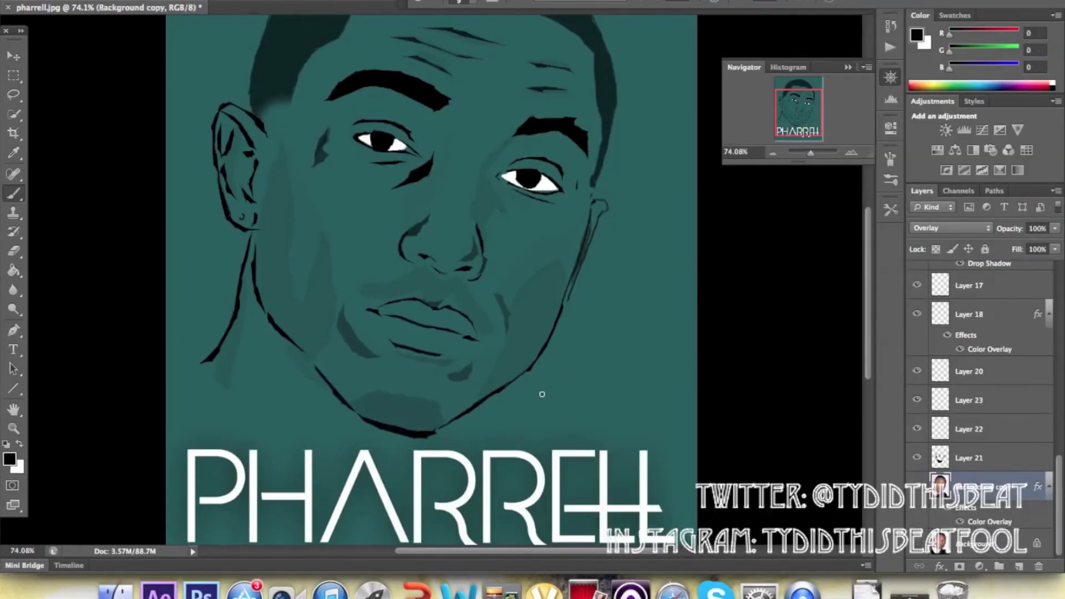